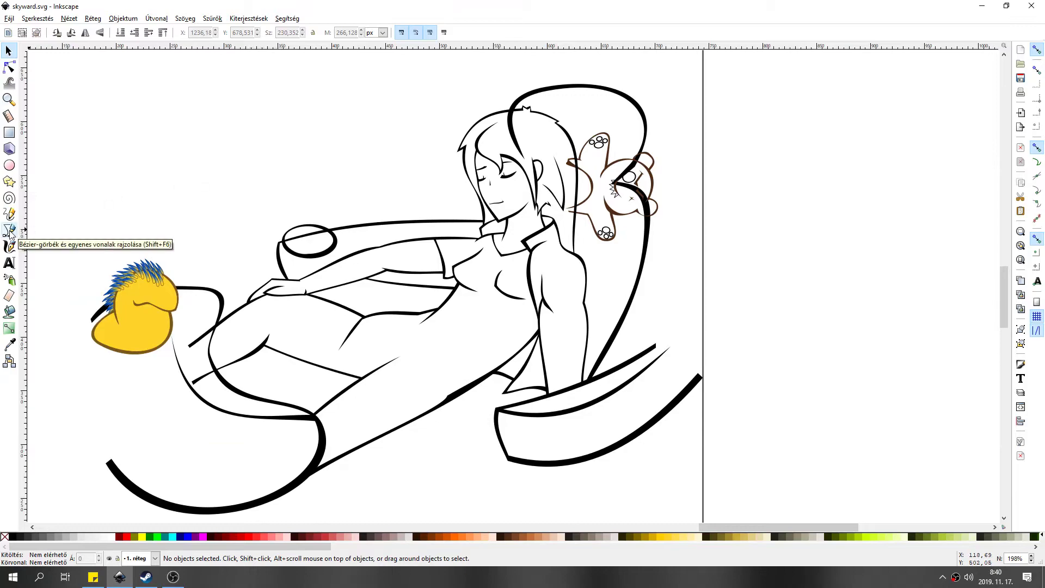
With the Bezier pen, trace the hair outline from the collar up to the crown spikes.
{"action": "left_click", "coordinate": [9, 230]}
{"action": "scroll", "coordinate": [533, 145], "scroll_direction": "up", "scroll_amount": 1}
{"action": "scroll", "coordinate": [533, 146], "scroll_direction": "up", "scroll_amount": 2}
{"action": "scroll", "coordinate": [370, 386], "scroll_direction": "up", "scroll_amount": 1}
{"action": "left_click", "coordinate": [364, 384]}
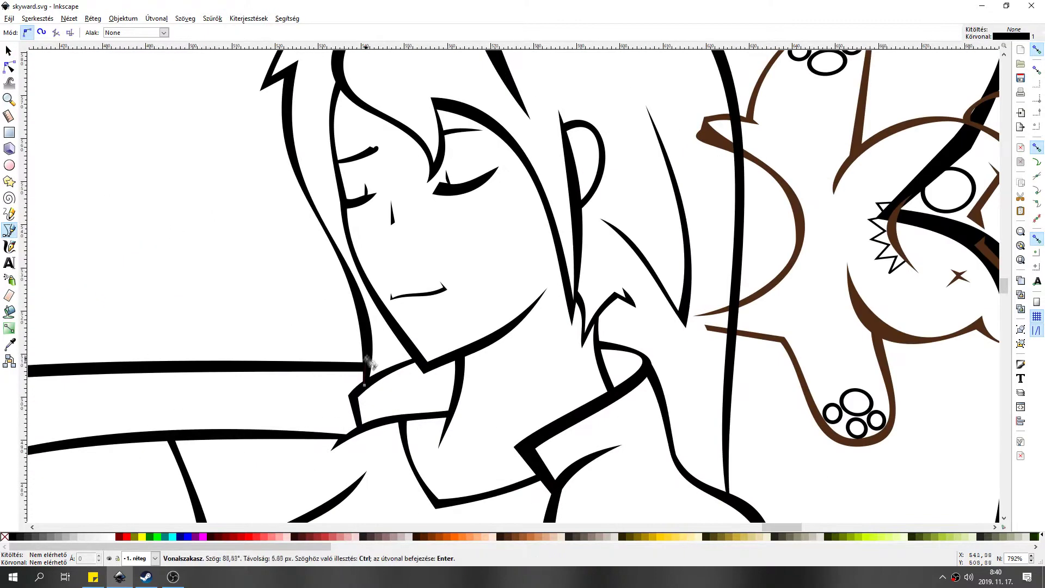
{"action": "left_click", "coordinate": [287, 77]}
{"action": "left_click", "coordinate": [263, 89]}
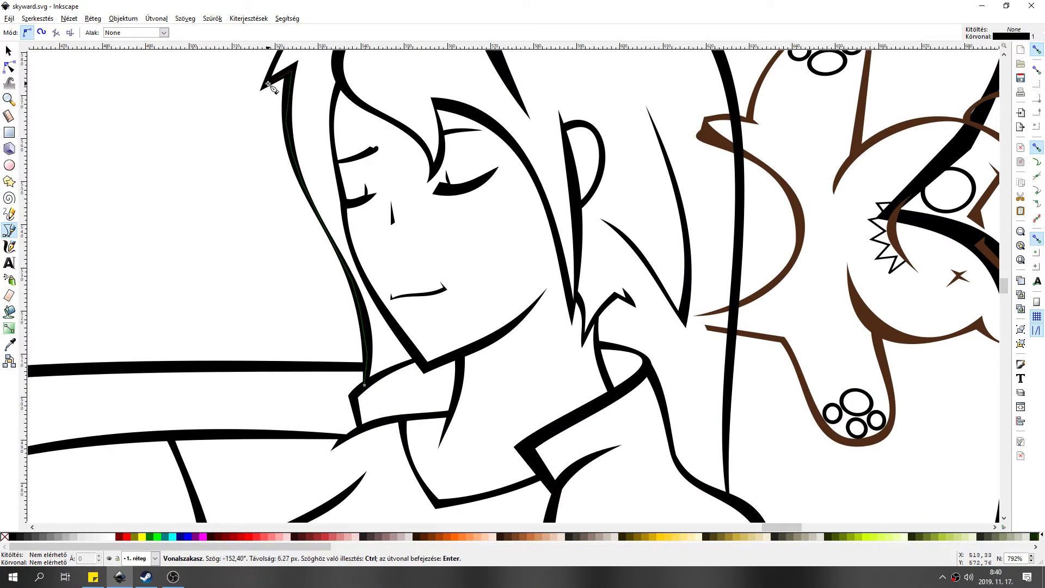
{"action": "scroll", "coordinate": [267, 87], "scroll_direction": "up", "scroll_amount": 5}
{"action": "scroll", "coordinate": [298, 287], "scroll_direction": "up", "scroll_amount": 2}
{"action": "left_click", "coordinate": [358, 271]}
{"action": "left_click", "coordinate": [554, 133]}
{"action": "left_click", "coordinate": [696, 101]}
{"action": "left_click", "coordinate": [789, 97]}
{"action": "left_click", "coordinate": [787, 65]}
{"action": "left_click", "coordinate": [816, 81]}
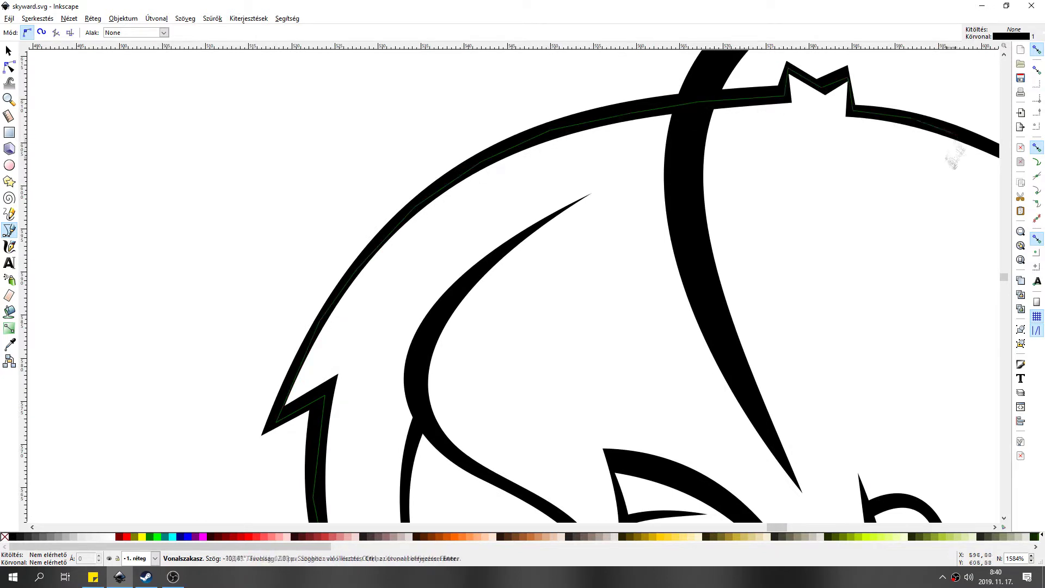
Extend the hair path across the zigzag, down the vertical stroke and back up the curve.
{"action": "scroll", "coordinate": [958, 139], "scroll_direction": "right", "scroll_amount": 10}
{"action": "left_click", "coordinate": [534, 205]}
{"action": "left_click", "coordinate": [504, 217]}
{"action": "scroll", "coordinate": [585, 293], "scroll_direction": "down", "scroll_amount": 10}
{"action": "left_click", "coordinate": [579, 276]}
{"action": "scroll", "coordinate": [568, 234], "scroll_direction": "down", "scroll_amount": 5}
{"action": "left_click", "coordinate": [572, 471]}
{"action": "left_click", "coordinate": [489, 429]}
{"action": "left_click", "coordinate": [465, 387]}
{"action": "left_click", "coordinate": [448, 299]}
{"action": "left_click", "coordinate": [409, 200]}
Add hair-path nodes up the zigzag strand and down the next hair stroke.
{"action": "left_click", "coordinate": [310, 172]}
{"action": "left_click", "coordinate": [305, 116]}
{"action": "left_click", "coordinate": [279, 158]}
{"action": "left_click", "coordinate": [262, 80]}
{"action": "scroll", "coordinate": [331, 229], "scroll_direction": "up", "scroll_amount": 5}
{"action": "scroll", "coordinate": [330, 228], "scroll_direction": "left", "scroll_amount": 2}
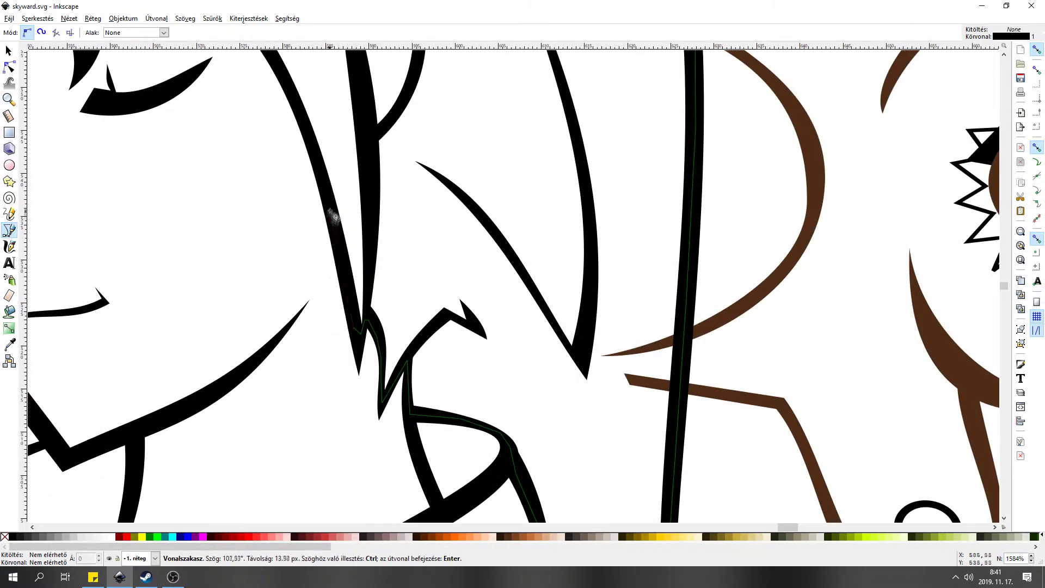
{"action": "scroll", "coordinate": [330, 228], "scroll_direction": "up", "scroll_amount": 4}
{"action": "scroll", "coordinate": [330, 228], "scroll_direction": "left", "scroll_amount": 2}
{"action": "left_click", "coordinate": [183, 126]}
{"action": "scroll", "coordinate": [183, 127], "scroll_direction": "left", "scroll_amount": 5}
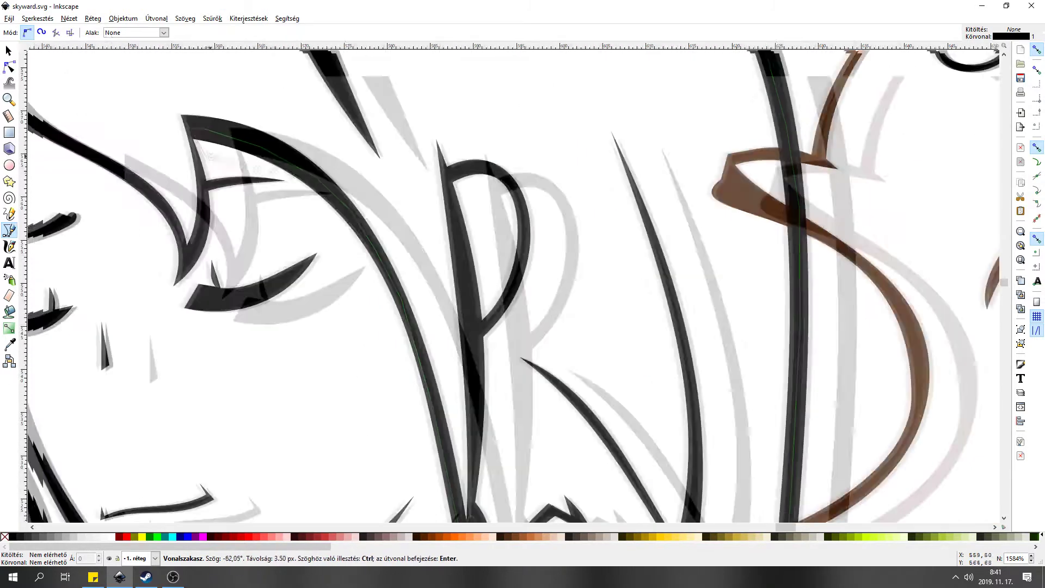
{"action": "scroll", "coordinate": [184, 126], "scroll_direction": "up", "scroll_amount": 1}
{"action": "left_click", "coordinate": [433, 253]}
{"action": "left_click", "coordinate": [416, 295]}
Trace down the left side of the hair, finish the path and fill it dark brown.
{"action": "left_click", "coordinate": [221, 141]}
{"action": "left_click", "coordinate": [221, 263]}
{"action": "left_click", "coordinate": [248, 435]}
{"action": "scroll", "coordinate": [247, 435], "scroll_direction": "down", "scroll_amount": 4}
{"action": "scroll", "coordinate": [248, 436], "scroll_direction": "left", "scroll_amount": 2}
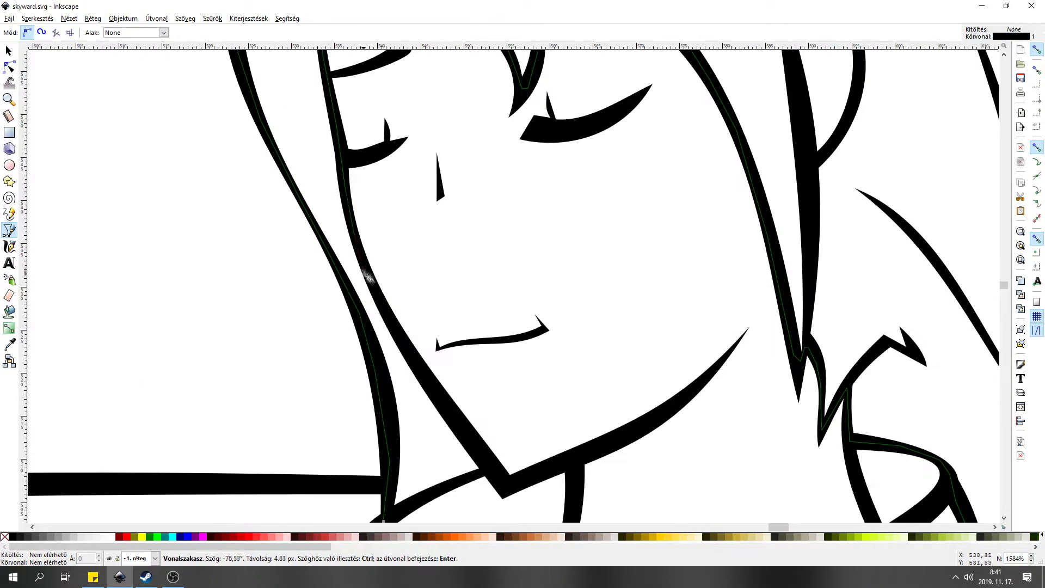
{"action": "scroll", "coordinate": [368, 278], "scroll_direction": "down", "scroll_amount": 3}
{"action": "key", "text": "Return"}
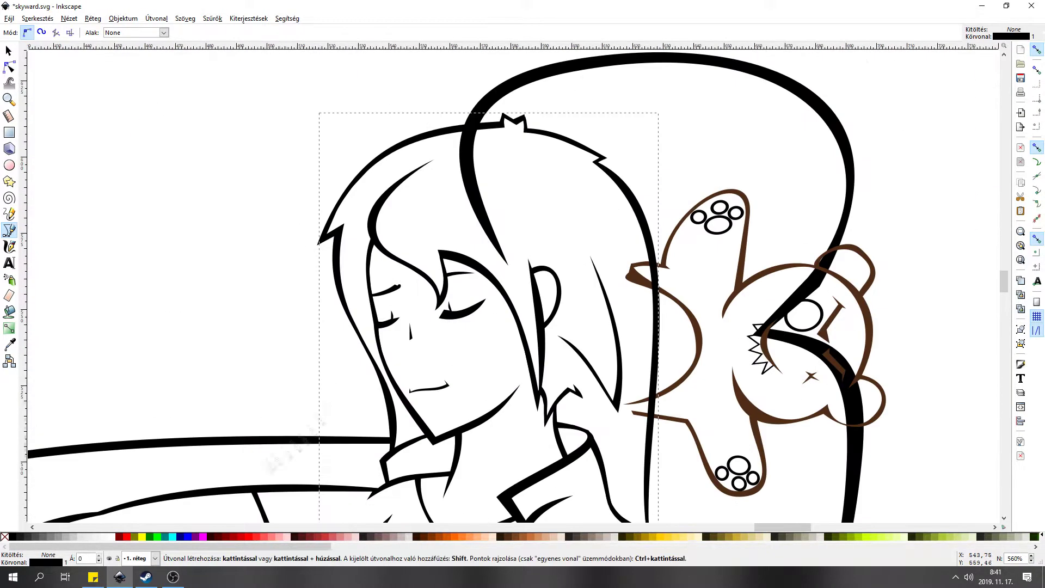
{"action": "key", "text": "ctrl+shift+v"}
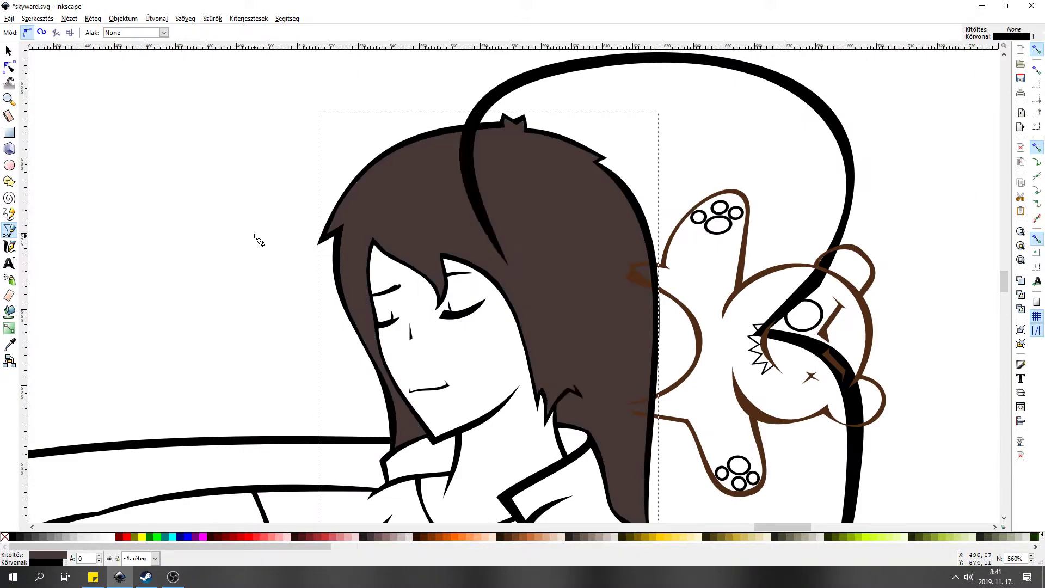
Select the teddy bear group.
{"action": "key", "text": "s"}
{"action": "scroll", "coordinate": [489, 272], "scroll_direction": "down", "scroll_amount": 2}
{"action": "scroll", "coordinate": [490, 272], "scroll_direction": "right", "scroll_amount": 4}
{"action": "left_click", "coordinate": [572, 255]}
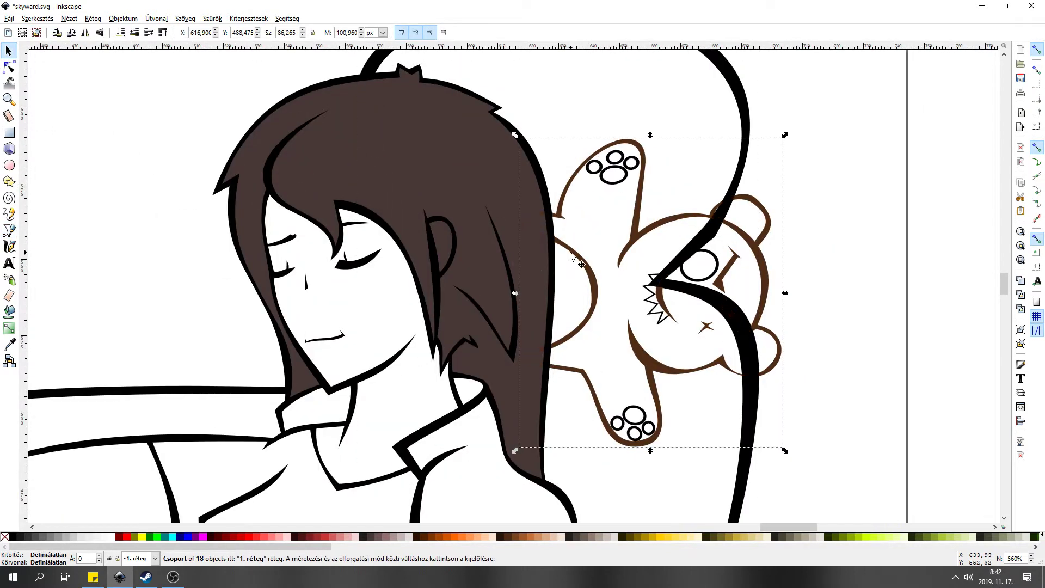
Trace the face and neck along the collar and neck outline with the Bezier pen, closing the path.
{"action": "key", "text": "b"}
{"action": "scroll", "coordinate": [348, 430], "scroll_direction": "up", "scroll_amount": 3}
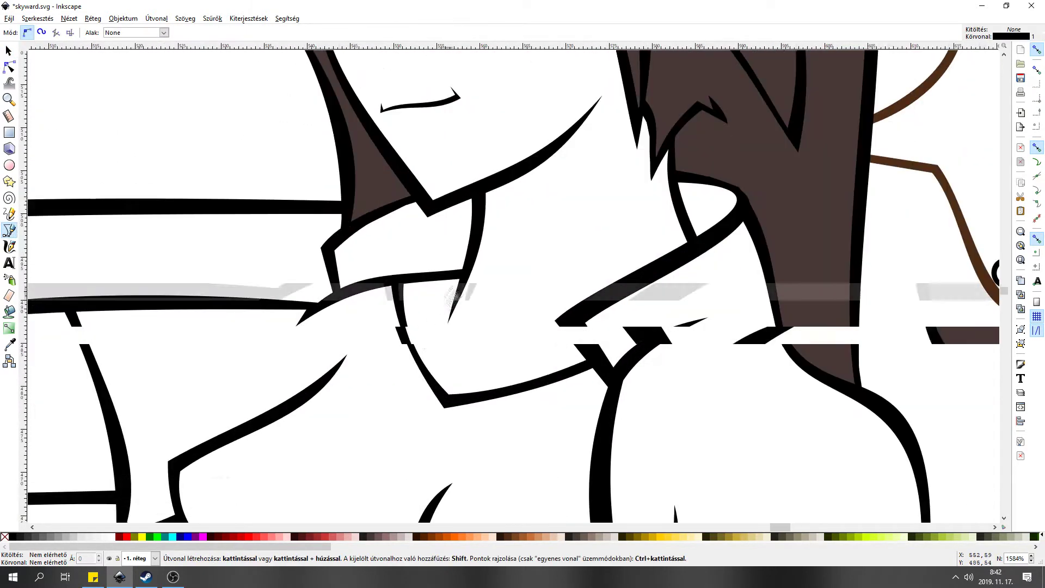
{"action": "left_click", "coordinate": [485, 249]}
{"action": "left_click_drag", "start_coordinate": [456, 435], "coordinate": [476, 463]}
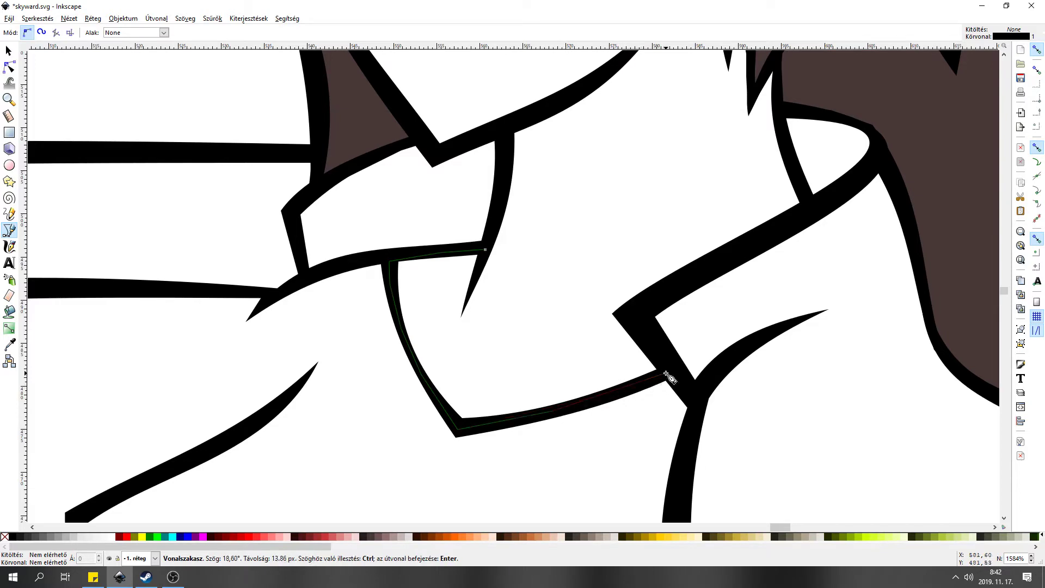
{"action": "left_click", "coordinate": [805, 203]}
{"action": "scroll", "coordinate": [790, 218], "scroll_direction": "up", "scroll_amount": 5}
{"action": "scroll", "coordinate": [707, 234], "scroll_direction": "right", "scroll_amount": 3}
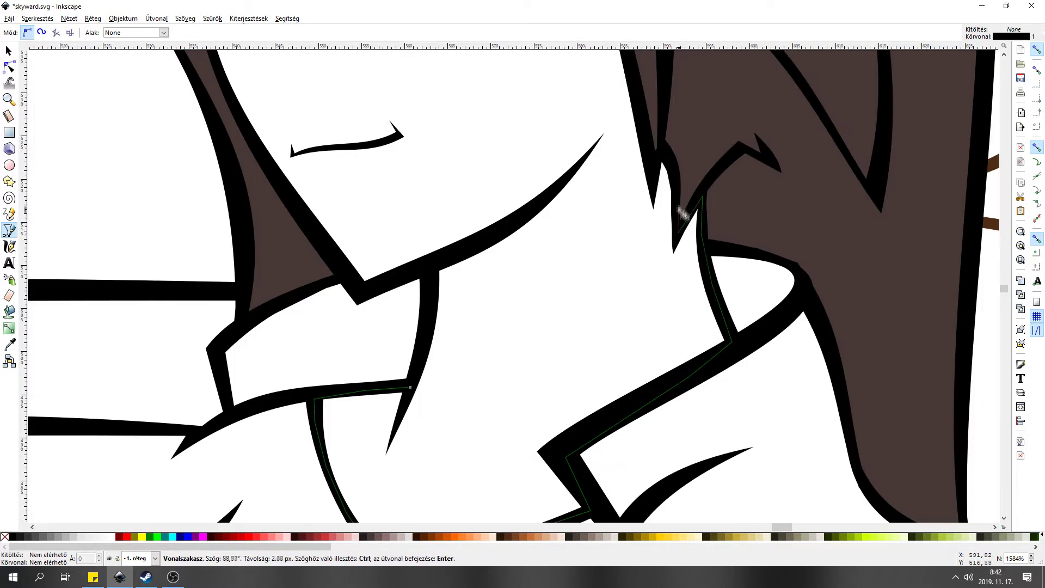
{"action": "scroll", "coordinate": [647, 234], "scroll_direction": "up", "scroll_amount": 5}
{"action": "scroll", "coordinate": [585, 185], "scroll_direction": "up", "scroll_amount": 4}
{"action": "scroll", "coordinate": [675, 283], "scroll_direction": "left", "scroll_amount": 3}
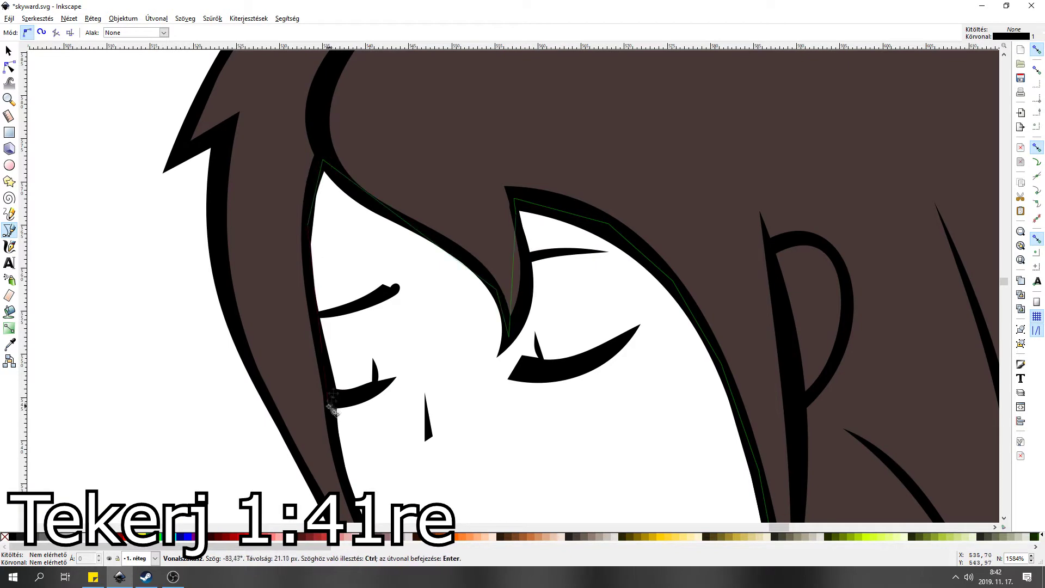
{"action": "scroll", "coordinate": [381, 245], "scroll_direction": "down", "scroll_amount": 7}
{"action": "left_click", "coordinate": [572, 469]}
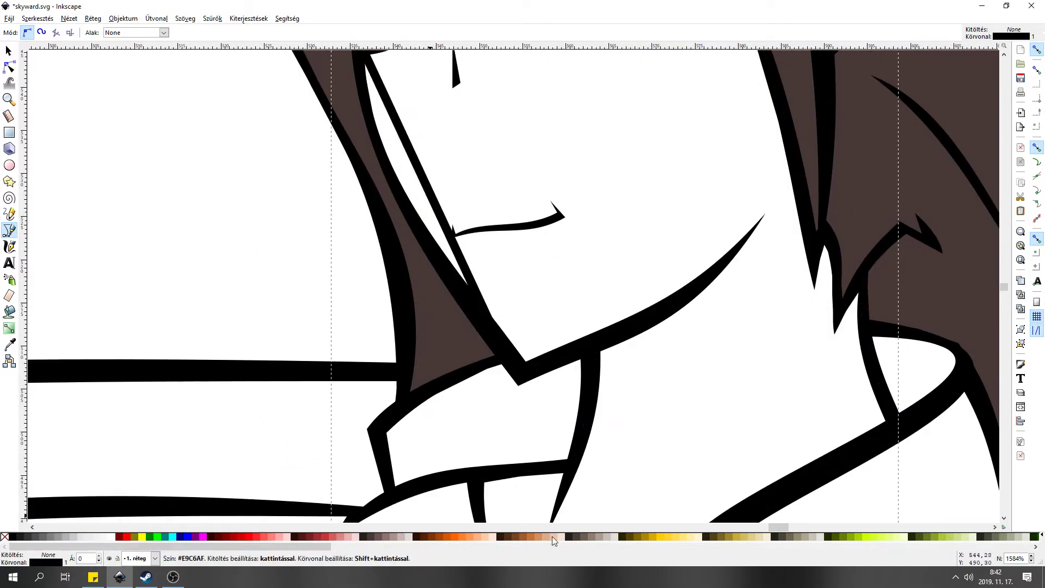
Remove the outline from the face and neck skin shape.
{"action": "key", "text": "minus"}
{"action": "key", "text": "n"}
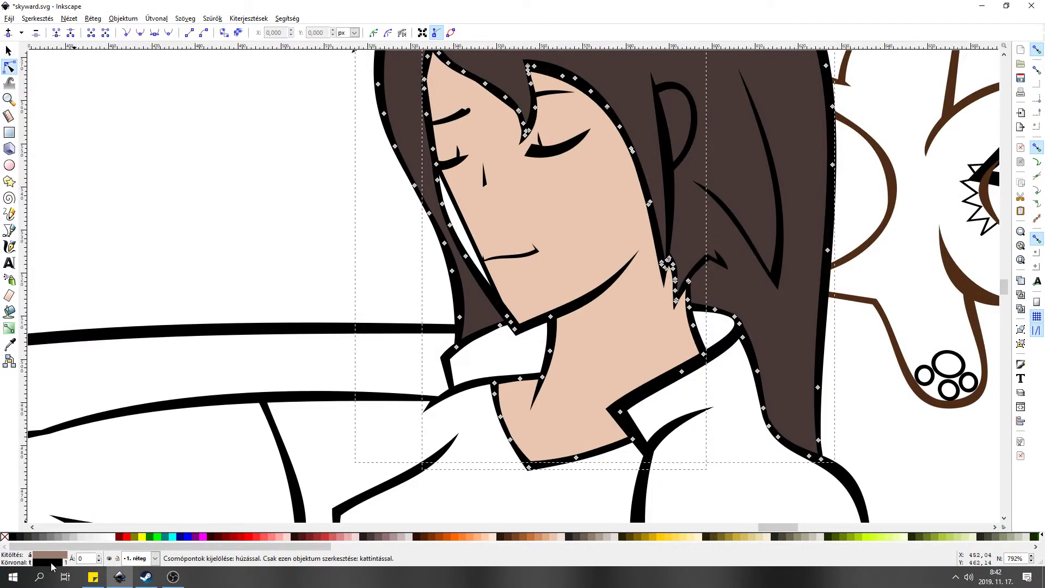
{"action": "scroll", "coordinate": [471, 224], "scroll_direction": "up", "scroll_amount": 1, "text": "ctrl"}
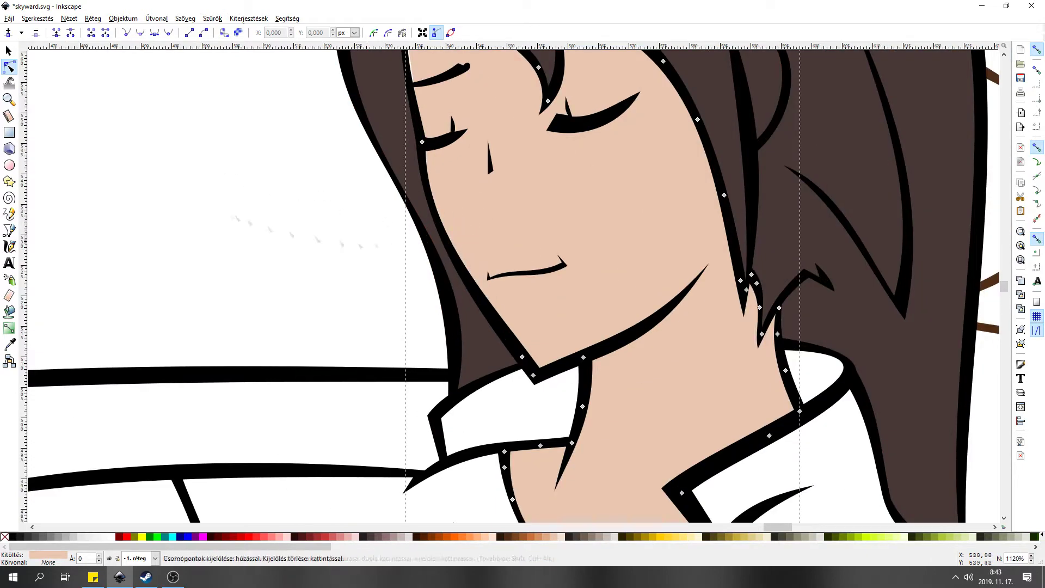
{"action": "scroll", "coordinate": [222, 194], "scroll_direction": "down", "scroll_amount": 2, "text": "ctrl"}
{"action": "scroll", "coordinate": [563, 162], "scroll_direction": "up", "scroll_amount": 3, "text": "ctrl"}
{"action": "left_click", "coordinate": [205, 298]}
{"action": "scroll", "coordinate": [603, 267], "scroll_direction": "right", "scroll_amount": 10}
Trace a closed ear-interior shape and give it the face's skin colour #e9c6af with the Dropper.
{"action": "key", "text": "b"}
{"action": "left_click", "coordinate": [577, 224]}
{"action": "left_click", "coordinate": [607, 385]}
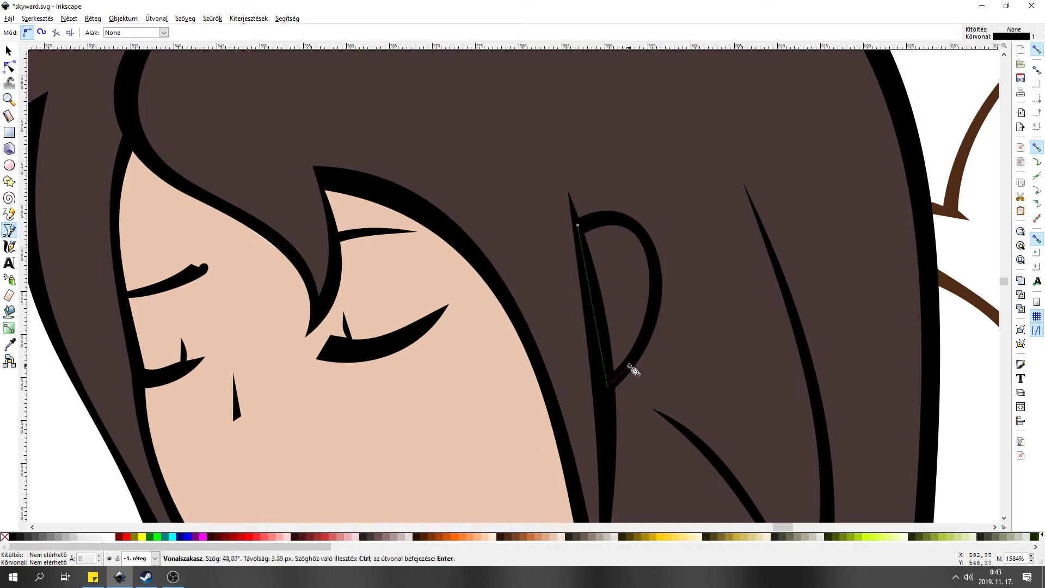
{"action": "left_click", "coordinate": [577, 225]}
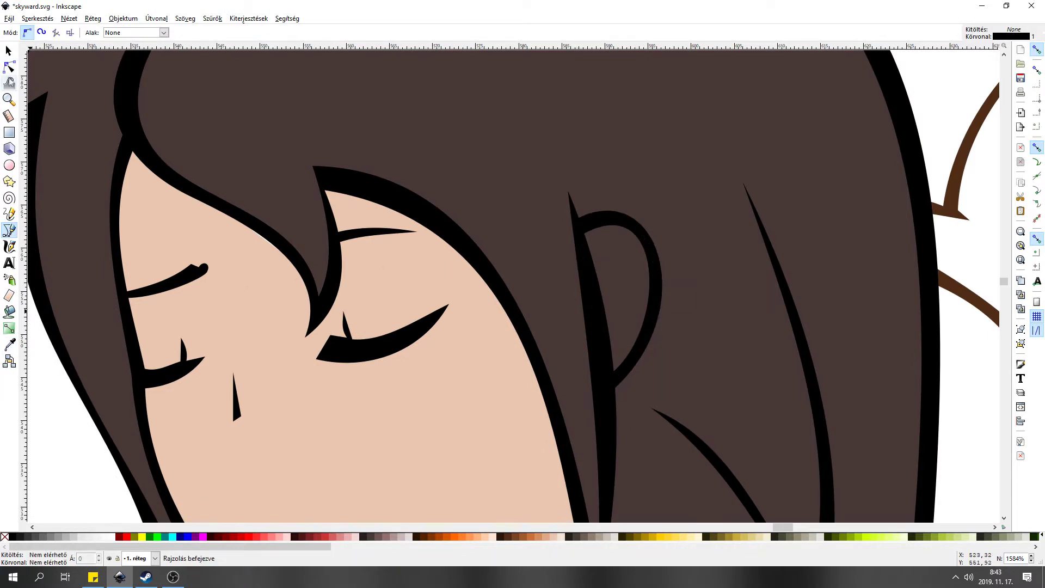
{"action": "key", "text": "d"}
{"action": "left_click", "coordinate": [186, 318]}
{"action": "key", "text": "s"}
{"action": "key", "text": "minus"}
{"action": "key", "text": "minus"}
{"action": "key", "text": "minus"}
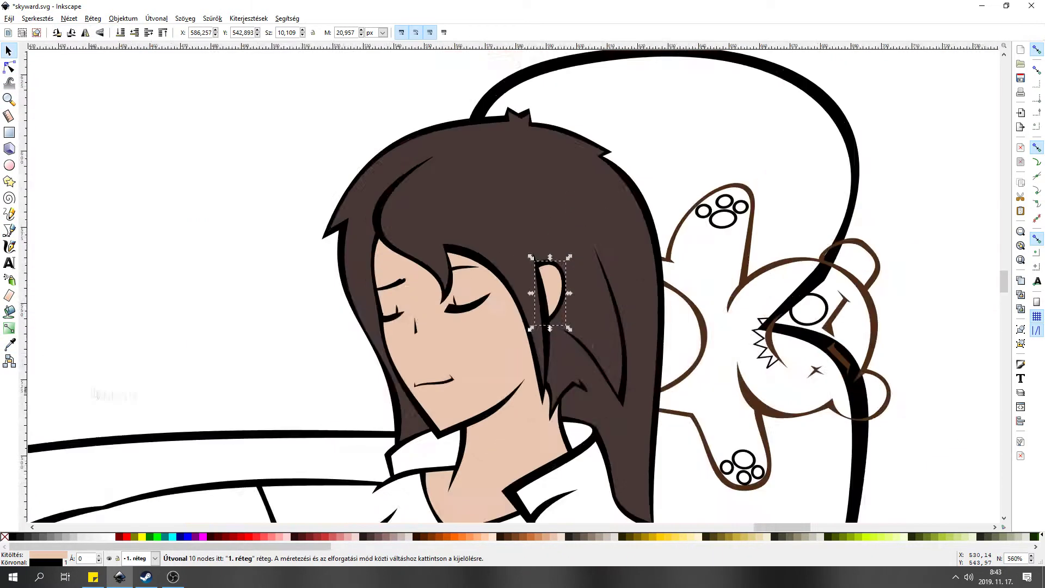
{"action": "scroll", "coordinate": [426, 246], "scroll_direction": "down", "scroll_amount": 3}
{"action": "scroll", "coordinate": [426, 246], "scroll_direction": "down", "scroll_amount": 2}
Trace the outstretched arm and hand outline with the Bezier pen.
{"action": "key", "text": "b"}
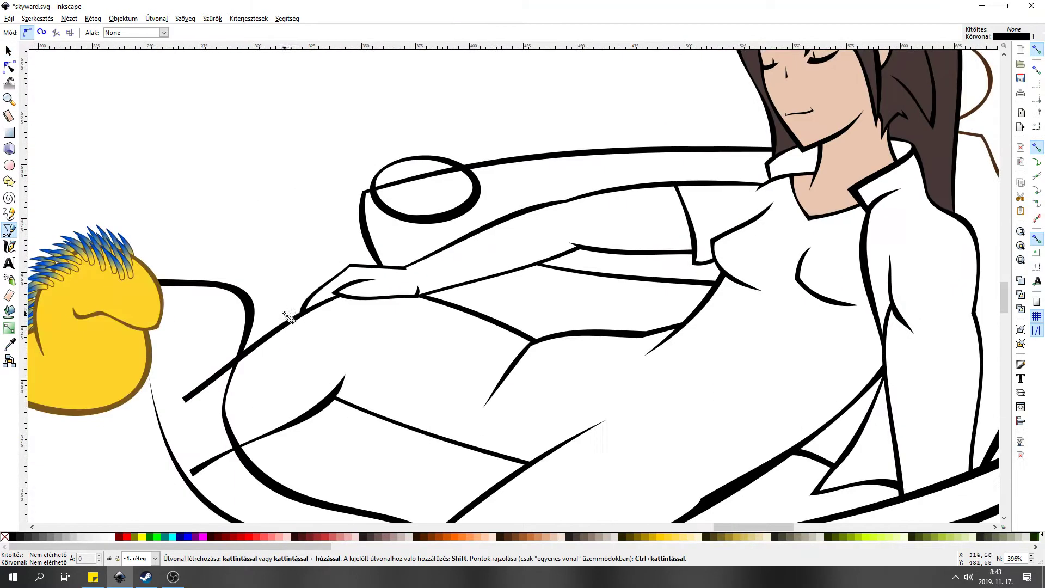
{"action": "scroll", "coordinate": [327, 326], "scroll_direction": "up", "scroll_amount": 4}
{"action": "left_click", "coordinate": [322, 331]}
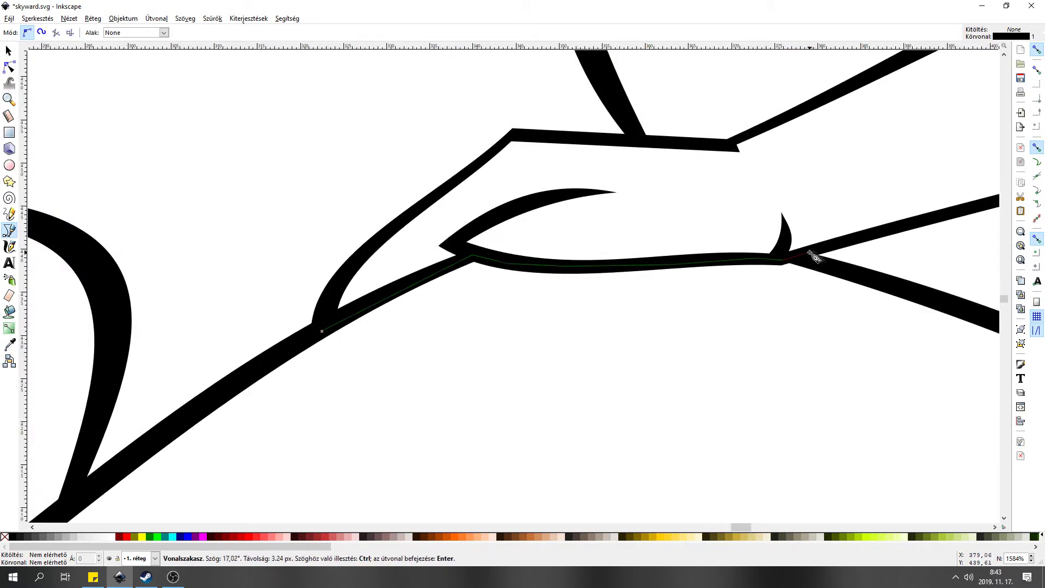
{"action": "scroll", "coordinate": [810, 253], "scroll_direction": "right", "scroll_amount": 10}
{"action": "scroll", "coordinate": [810, 253], "scroll_direction": "up", "scroll_amount": 3}
{"action": "left_click", "coordinate": [819, 194]}
{"action": "scroll", "coordinate": [819, 194], "scroll_direction": "right", "scroll_amount": 10}
{"action": "scroll", "coordinate": [819, 194], "scroll_direction": "up", "scroll_amount": 1}
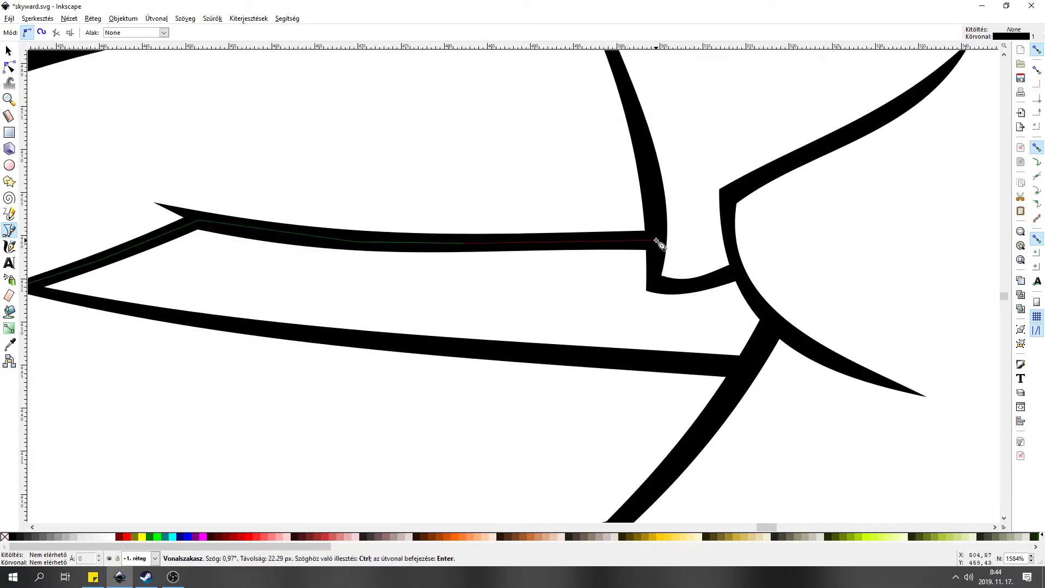
{"action": "left_click", "coordinate": [657, 241]}
{"action": "scroll", "coordinate": [657, 241], "scroll_direction": "up", "scroll_amount": 10}
{"action": "left_click", "coordinate": [652, 403]}
{"action": "left_click", "coordinate": [145, 265]}
{"action": "scroll", "coordinate": [145, 264], "scroll_direction": "left", "scroll_amount": 10}
{"action": "scroll", "coordinate": [145, 265], "scroll_direction": "down", "scroll_amount": 2}
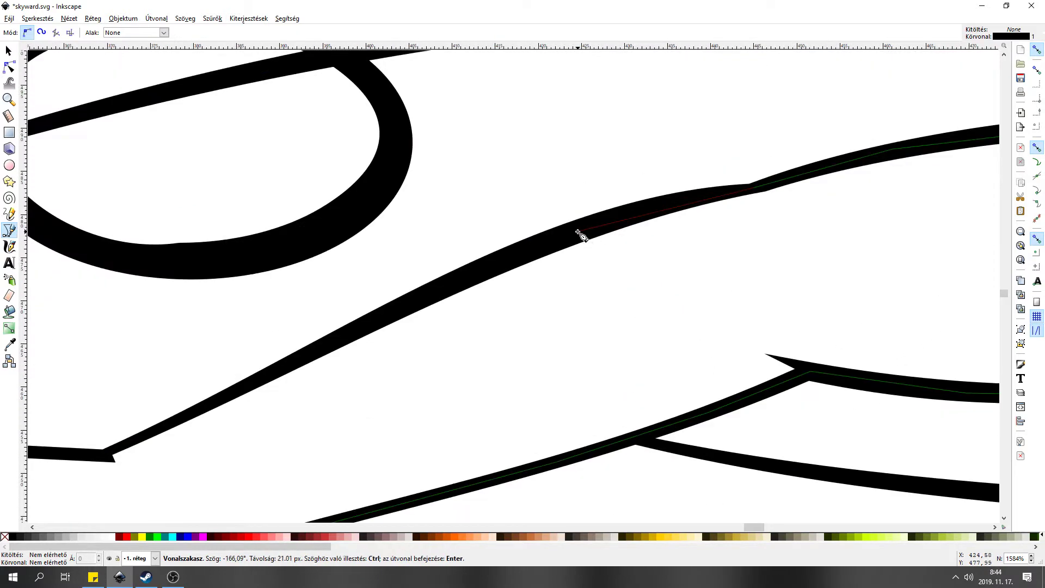
{"action": "left_click", "coordinate": [106, 451]}
{"action": "scroll", "coordinate": [106, 452], "scroll_direction": "left", "scroll_amount": 10}
{"action": "scroll", "coordinate": [106, 451], "scroll_direction": "down", "scroll_amount": 2}
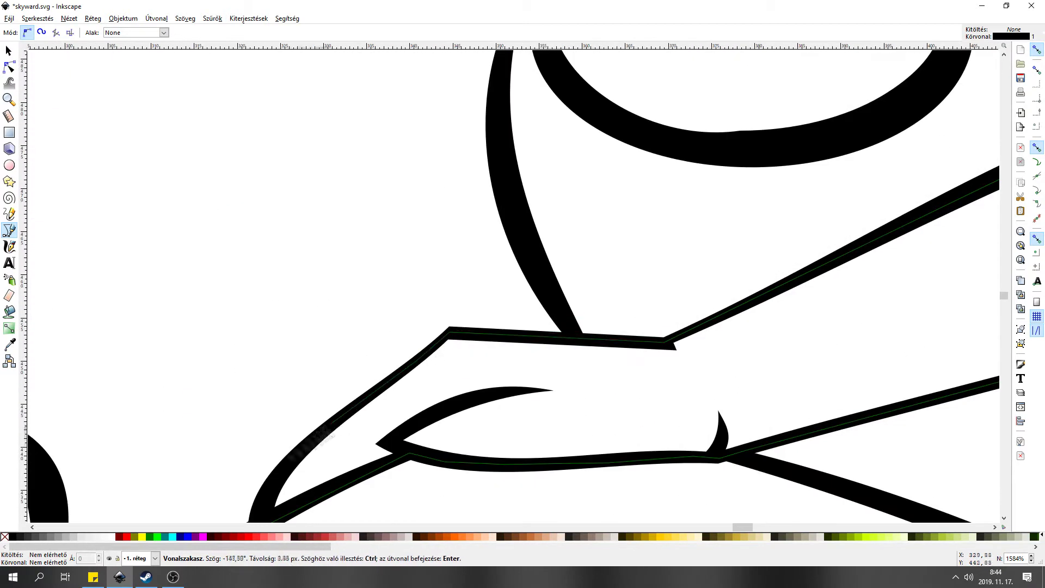
Finish the arm path and fill it with the face's skin colour #e9c6af using the Dropper.
{"action": "key", "text": "Return"}
{"action": "key", "text": "minus"}
{"action": "key", "text": "minus"}
{"action": "key", "text": "minus"}
{"action": "key", "text": "d"}
{"action": "left_click", "coordinate": [636, 248]}
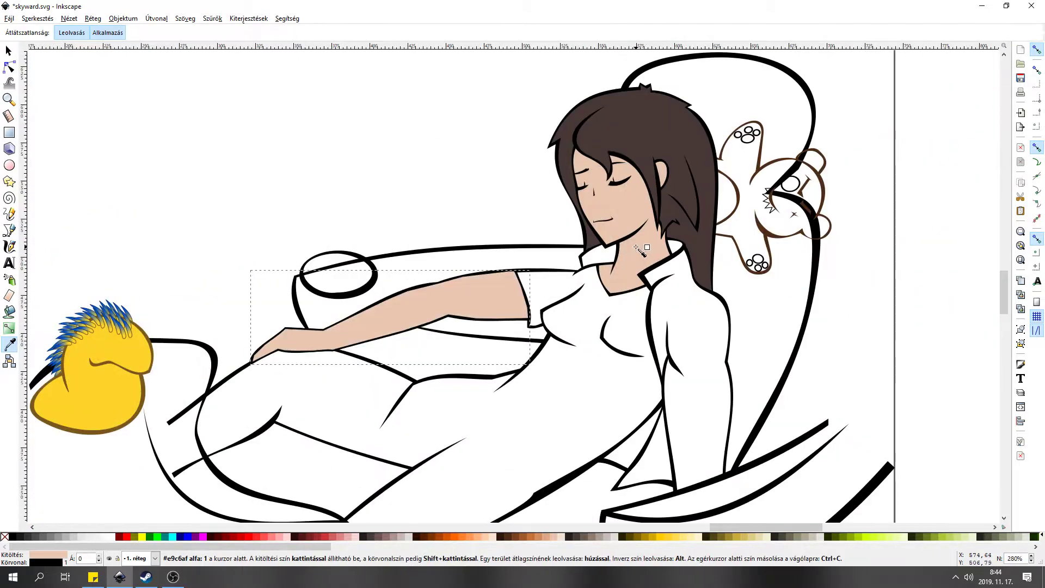
Switch to the Bezier pen and bring up the Fill and Stroke settings.
{"action": "key", "text": "b"}
{"action": "key", "text": "shift+ctrl+f"}
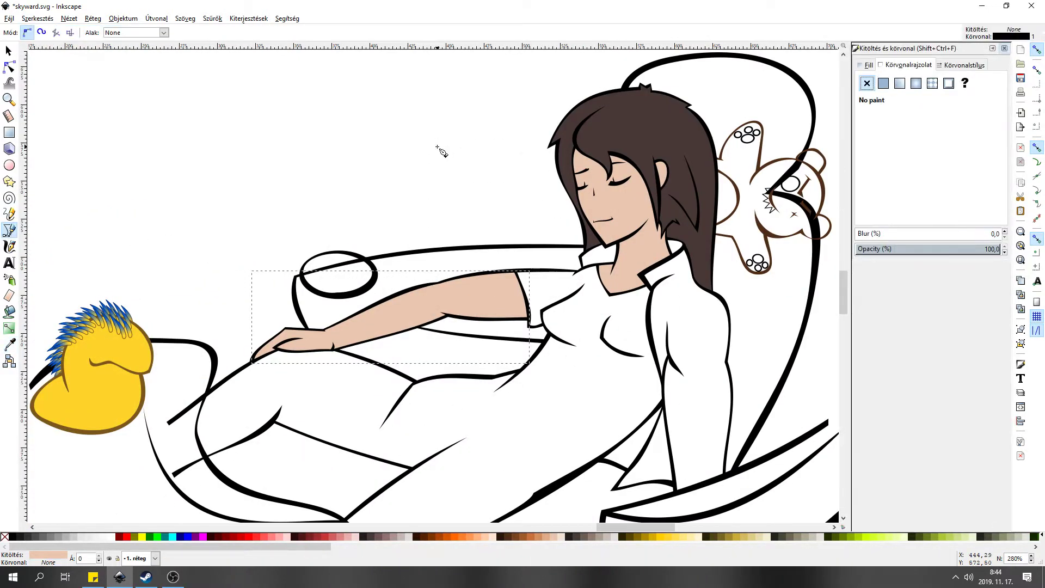
{"action": "scroll", "coordinate": [367, 101], "scroll_direction": "down", "scroll_amount": 4}
{"action": "scroll", "coordinate": [367, 100], "scroll_direction": "right", "scroll_amount": 6}
{"action": "scroll", "coordinate": [521, 398], "scroll_direction": "up", "scroll_amount": 3, "text": "ctrl"}
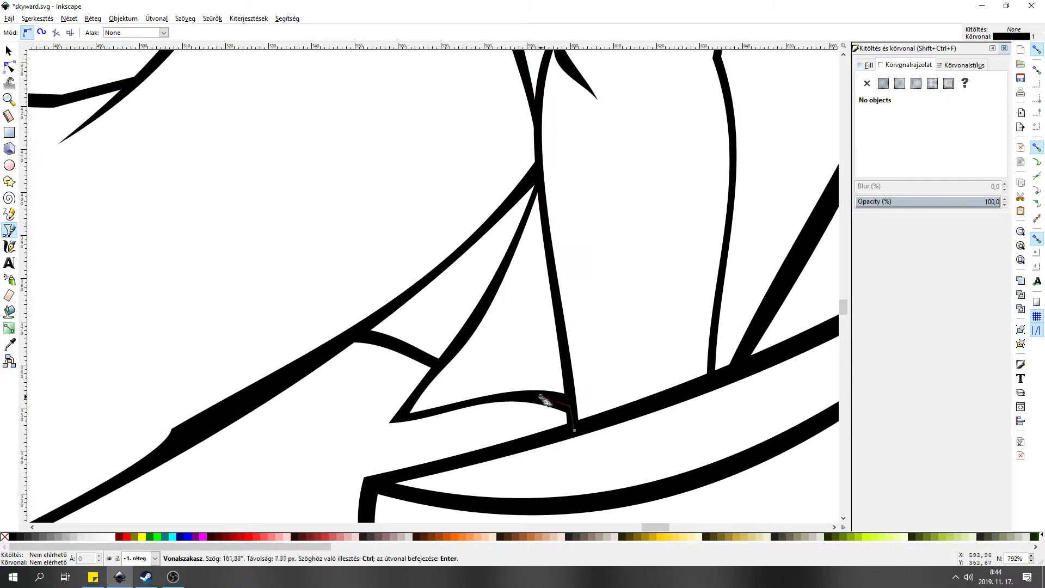
{"action": "scroll", "coordinate": [536, 207], "scroll_direction": "up", "scroll_amount": 5}
{"action": "scroll", "coordinate": [527, 234], "scroll_direction": "up", "scroll_amount": 5}
{"action": "scroll", "coordinate": [526, 135], "scroll_direction": "up", "scroll_amount": 6}
{"action": "scroll", "coordinate": [471, 253], "scroll_direction": "right", "scroll_amount": 3}
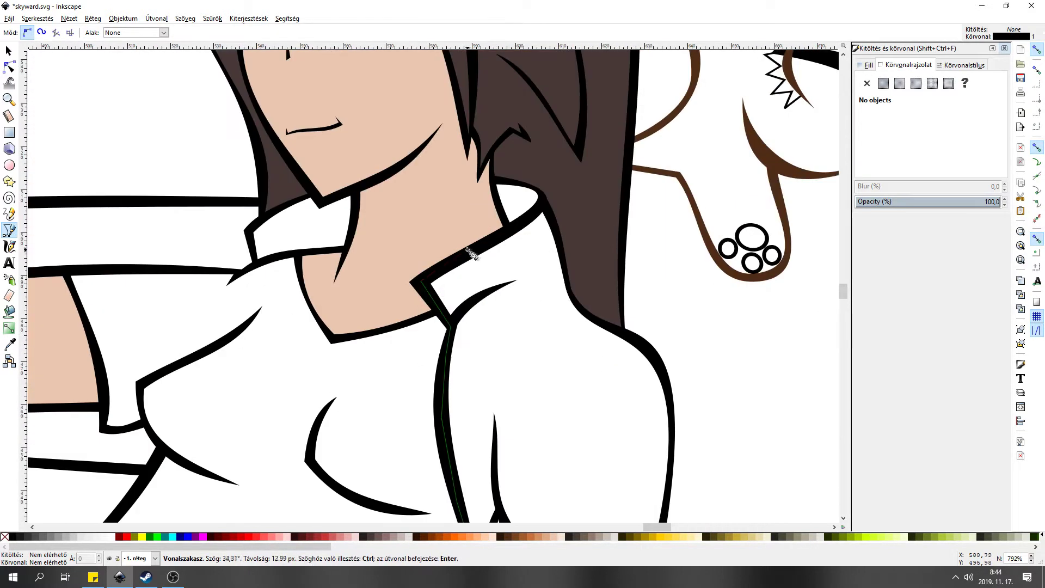
Trace the jacket shape along the shoulder and fill it dark brown.
{"action": "left_click", "coordinate": [671, 425]}
{"action": "scroll", "coordinate": [687, 492], "scroll_direction": "down", "scroll_amount": 8}
{"action": "scroll", "coordinate": [687, 492], "scroll_direction": "right", "scroll_amount": 2}
{"action": "left_click", "coordinate": [614, 292]}
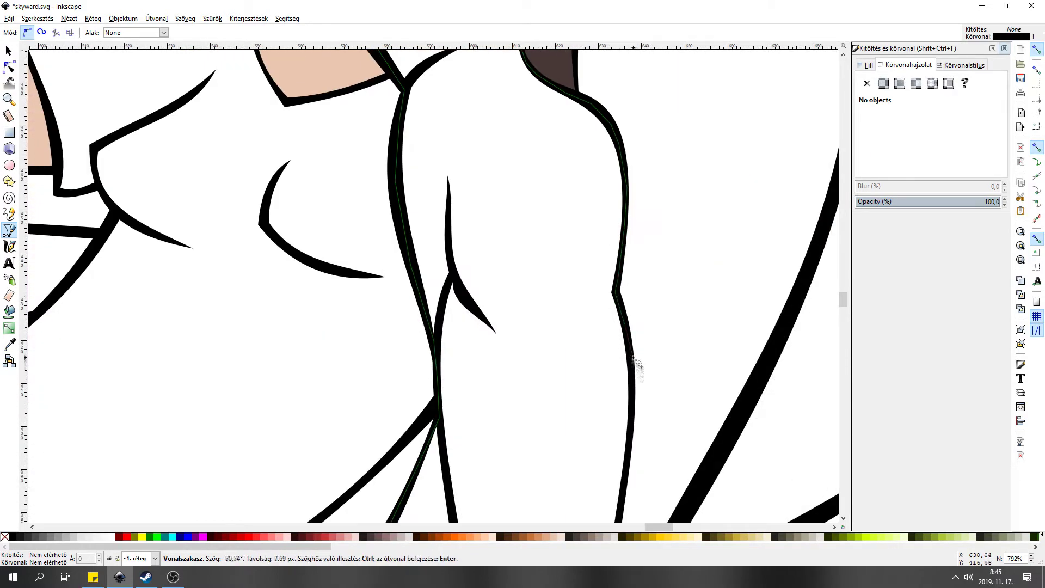
{"action": "scroll", "coordinate": [635, 358], "scroll_direction": "down", "scroll_amount": 5}
{"action": "left_click", "coordinate": [597, 448]}
{"action": "key", "text": "Return"}
{"action": "left_click", "coordinate": [510, 537]}
Trace a closed torso shape beside the jacket, fill it dark grey and remove its outline.
{"action": "scroll", "coordinate": [430, 373], "scroll_direction": "down", "scroll_amount": 5}
{"action": "scroll", "coordinate": [554, 423], "scroll_direction": "up", "scroll_amount": 5}
{"action": "left_click", "coordinate": [561, 423]}
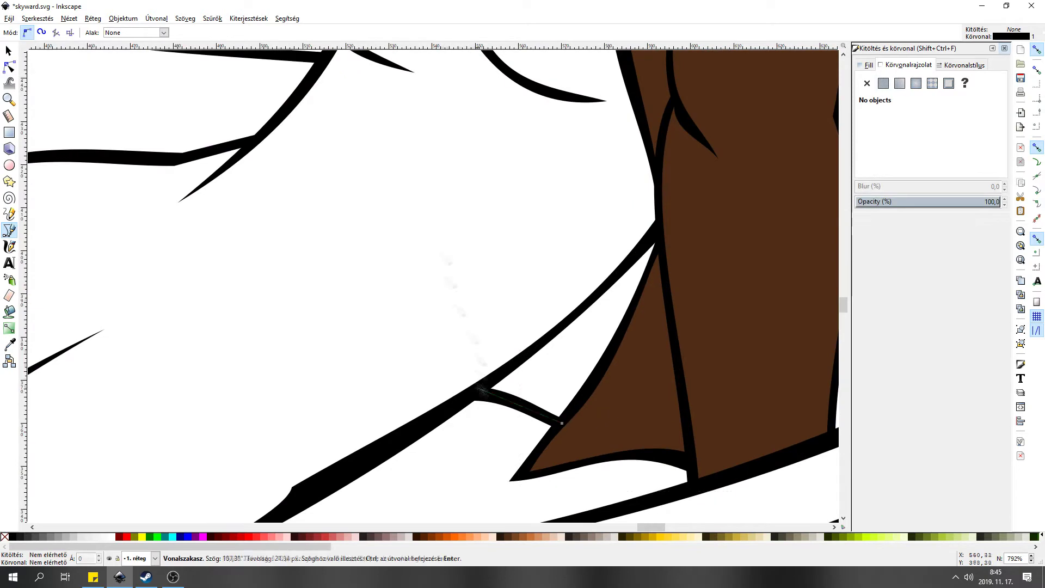
{"action": "scroll", "coordinate": [479, 391], "scroll_direction": "up", "scroll_amount": 10}
{"action": "left_click", "coordinate": [401, 144]}
{"action": "left_click", "coordinate": [468, 81]}
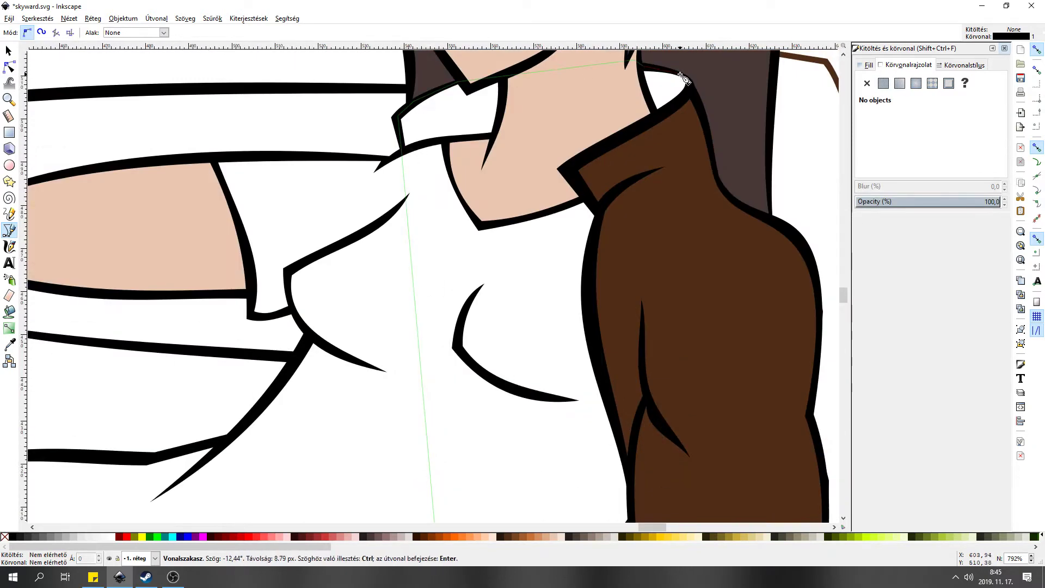
{"action": "scroll", "coordinate": [676, 378], "scroll_direction": "down", "scroll_amount": 5}
{"action": "left_click", "coordinate": [452, 419]}
{"action": "left_click", "coordinate": [381, 537]}
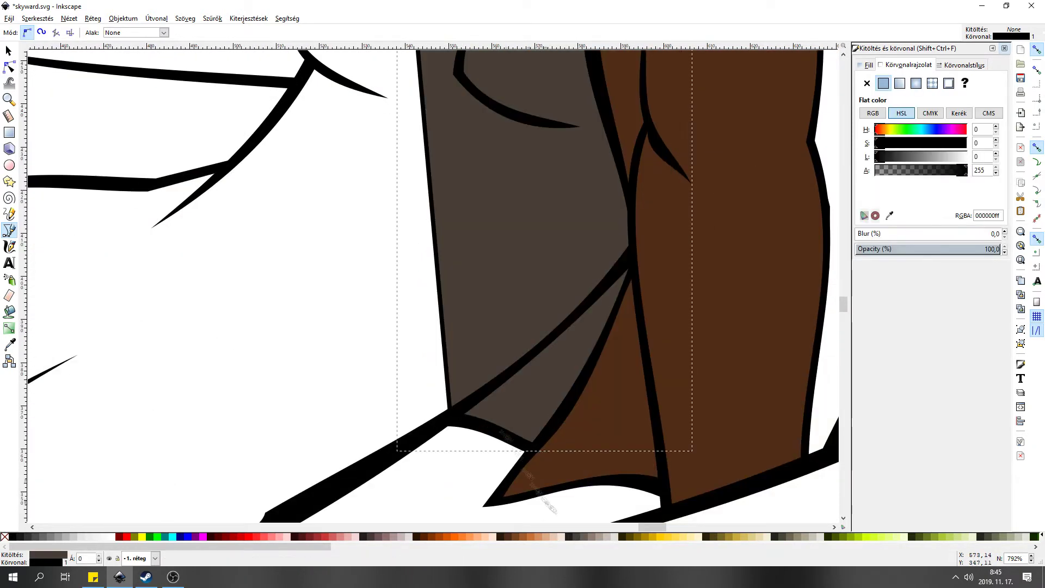
{"action": "scroll", "coordinate": [459, 351], "scroll_direction": "down", "scroll_amount": 5}
{"action": "left_click", "coordinate": [867, 83]}
{"action": "scroll", "coordinate": [449, 291], "scroll_direction": "down", "scroll_amount": 3}
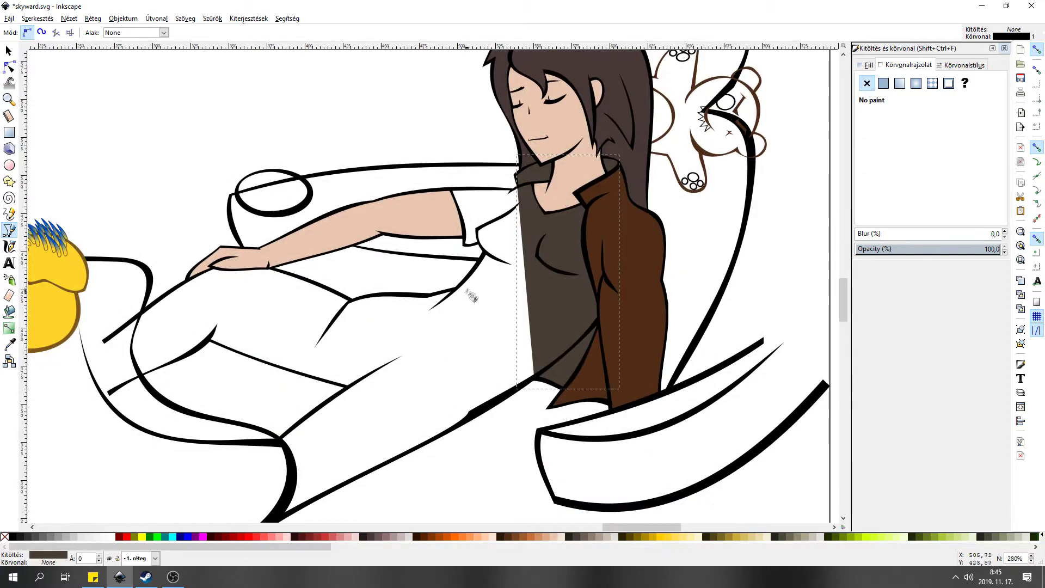
{"action": "scroll", "coordinate": [471, 295], "scroll_direction": "up", "scroll_amount": 2}
Trace the woman's shirt outline with the pen tool, from shoulder to lap.
{"action": "left_click", "coordinate": [381, 243]}
{"action": "left_click", "coordinate": [486, 475]}
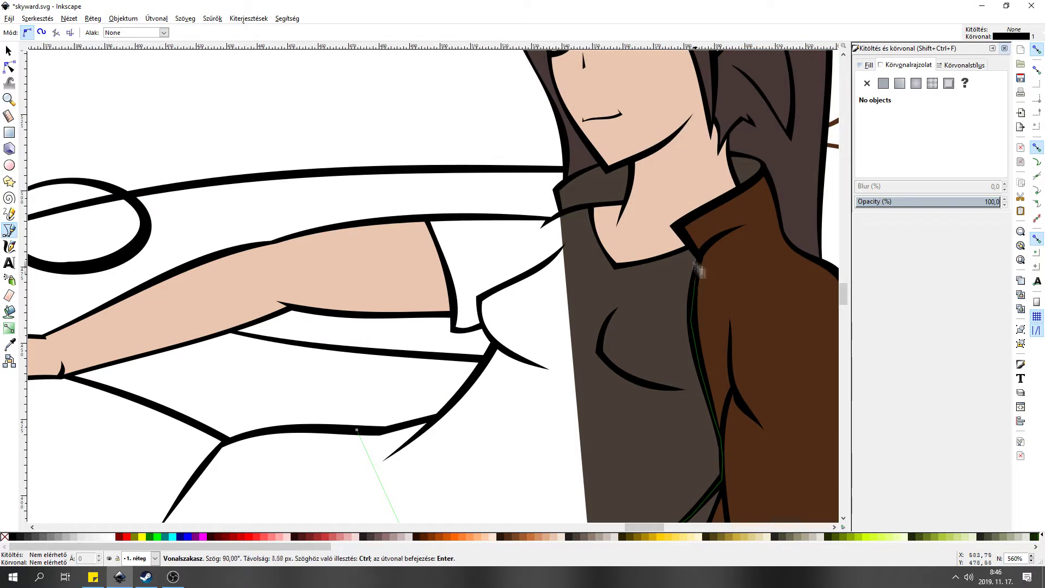
{"action": "left_click", "coordinate": [686, 245]}
{"action": "left_click", "coordinate": [593, 207]}
{"action": "left_click", "coordinate": [426, 218]}
{"action": "left_click", "coordinate": [451, 329]}
{"action": "left_click", "coordinate": [495, 346]}
{"action": "left_click", "coordinate": [435, 420]}
Fill the shirt 20% Gray and restack it just above the dark grey shape.
{"action": "left_click", "coordinate": [380, 432]}
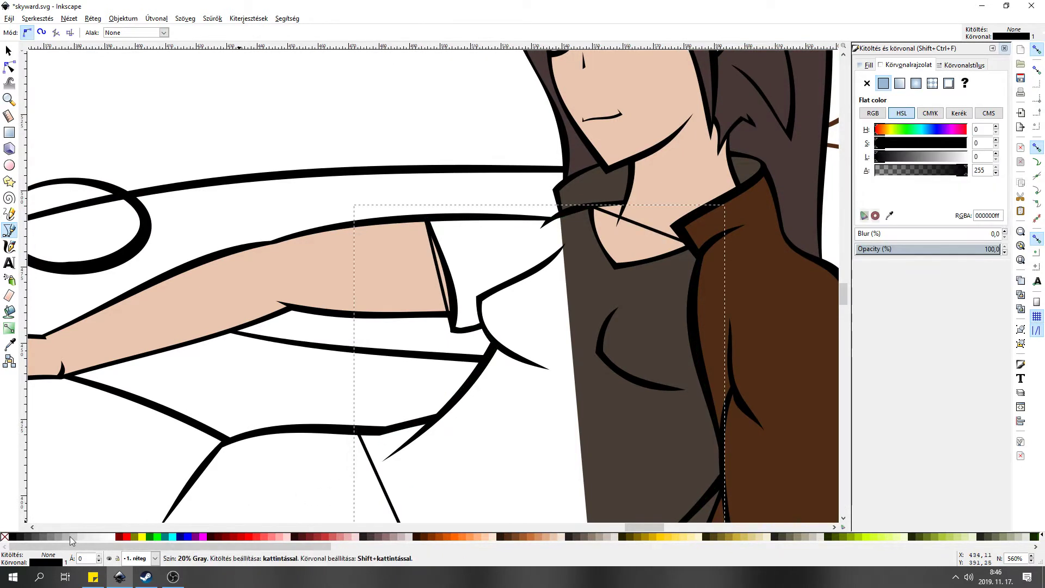
{"action": "key", "text": "n"}
{"action": "key", "text": "End"}
{"action": "key", "text": "Page_Up"}
{"action": "scroll", "coordinate": [430, 283], "scroll_direction": "down", "scroll_amount": 8}
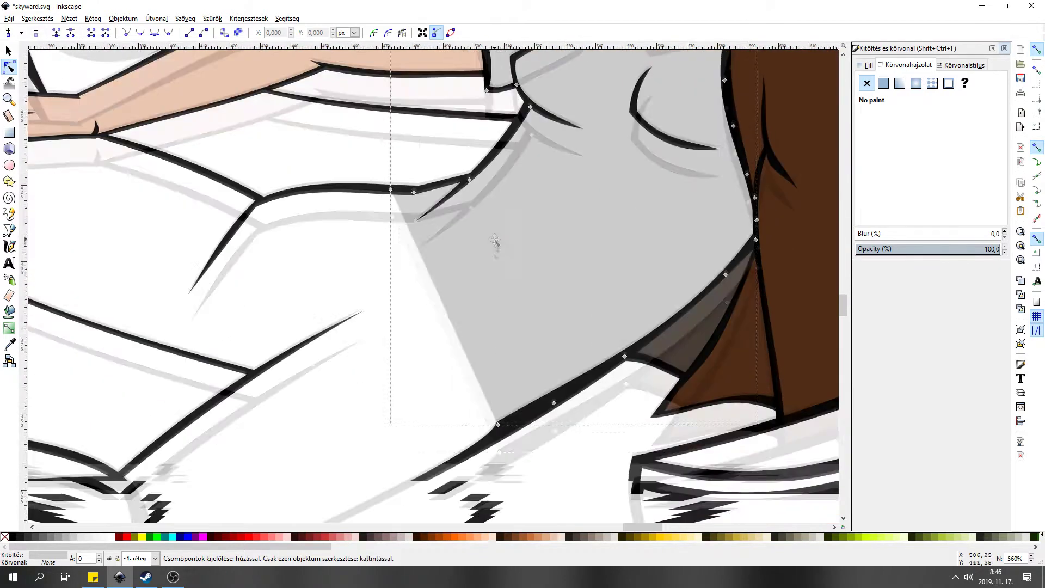
{"action": "key", "text": "Escape"}
{"action": "scroll", "coordinate": [322, 331], "scroll_direction": "up", "scroll_amount": 3}
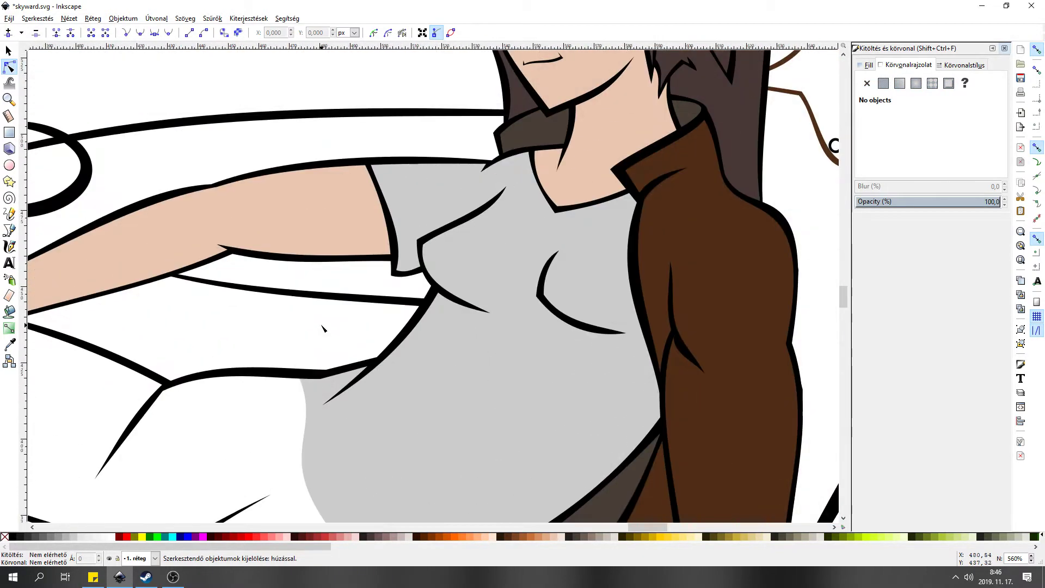
Fit the page, save Skyward.svg, and pan to the two sketched heads, selecting the left face.
{"action": "key", "text": "5"}
{"action": "left_click", "coordinate": [9, 18]}
{"action": "left_click", "coordinate": [27, 81]}
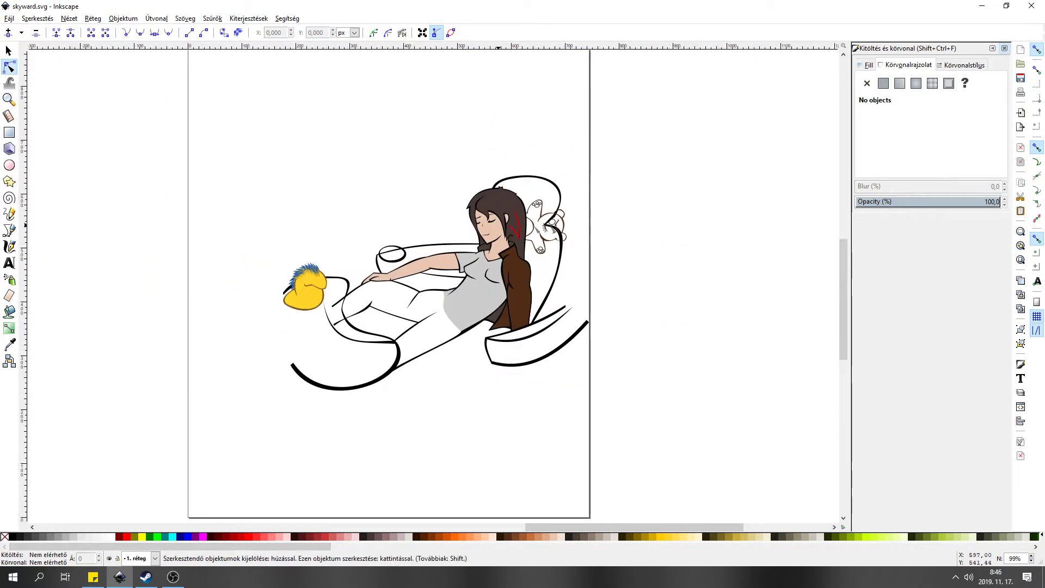
{"action": "scroll", "coordinate": [489, 245], "scroll_direction": "right", "scroll_amount": 10}
{"action": "scroll", "coordinate": [349, 275], "scroll_direction": "down", "scroll_amount": 1}
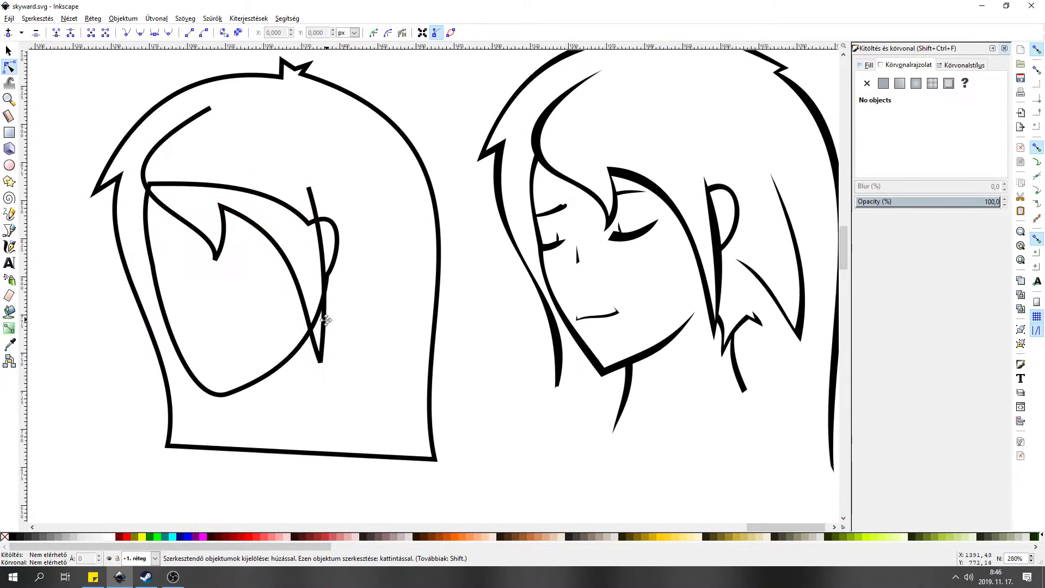
{"action": "left_click", "coordinate": [263, 372]}
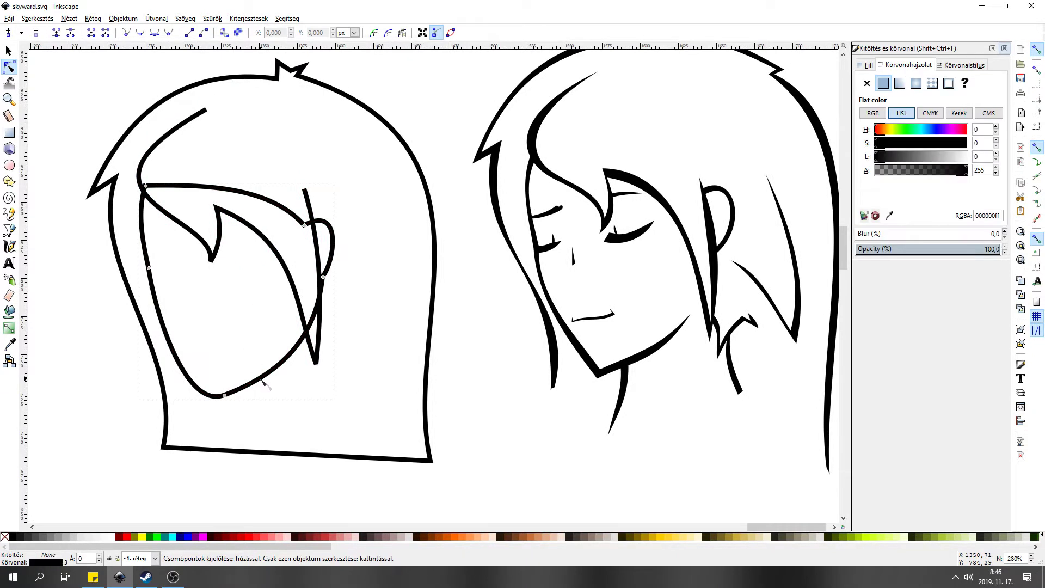
Fill the left head's face peach and hair #483E37, dropper the brown onto the head outline, and send it to the back.
{"action": "left_click", "coordinate": [482, 538]}
{"action": "left_click", "coordinate": [318, 363]}
{"action": "left_click", "coordinate": [575, 538]}
{"action": "left_click", "coordinate": [419, 459]}
{"action": "left_click", "coordinate": [9, 344]}
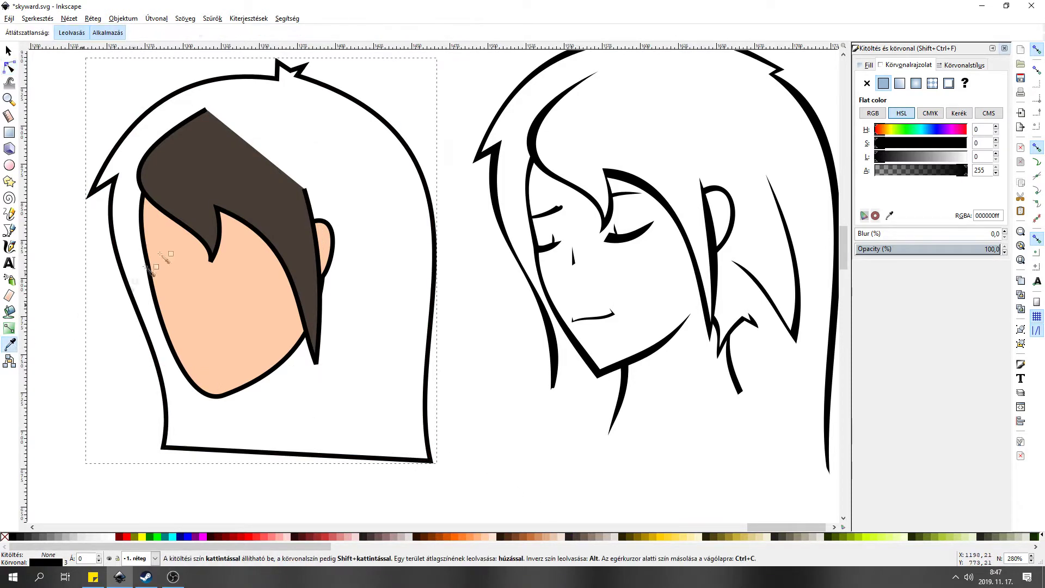
{"action": "left_click", "coordinate": [214, 173]}
{"action": "key", "text": "End"}
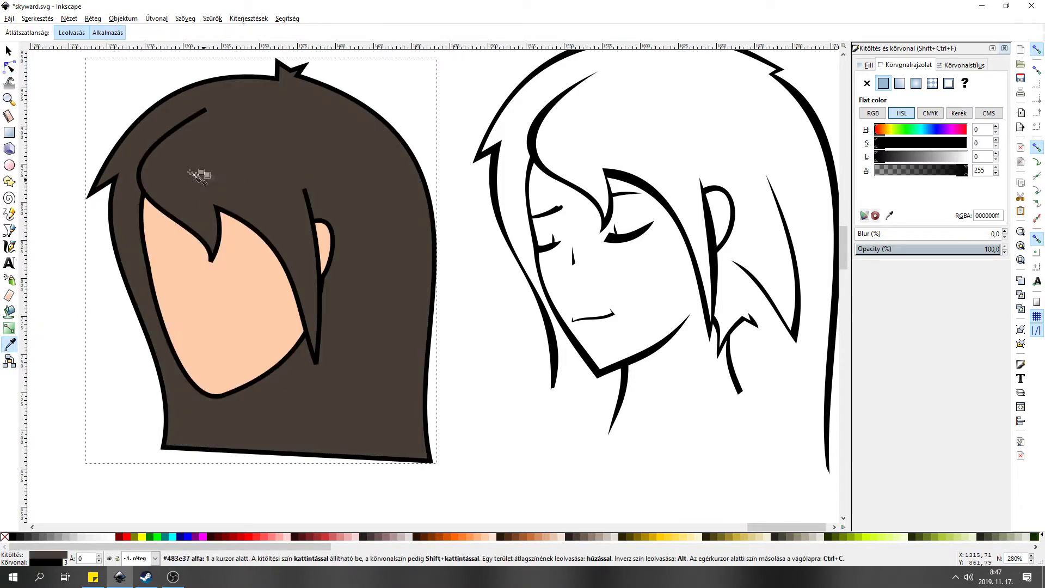
{"action": "left_click", "coordinate": [8, 51]}
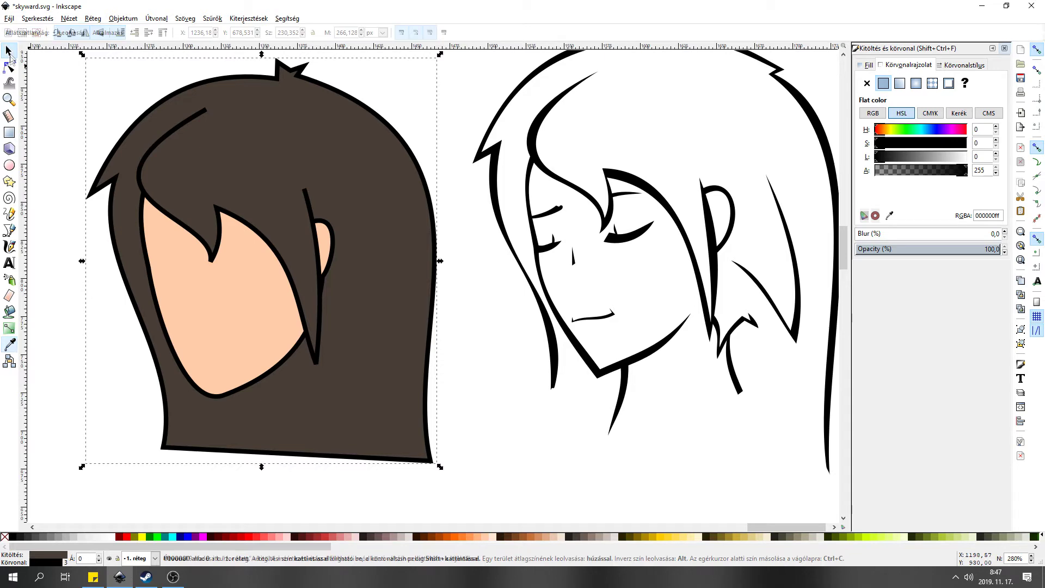
{"action": "left_click", "coordinate": [67, 308]}
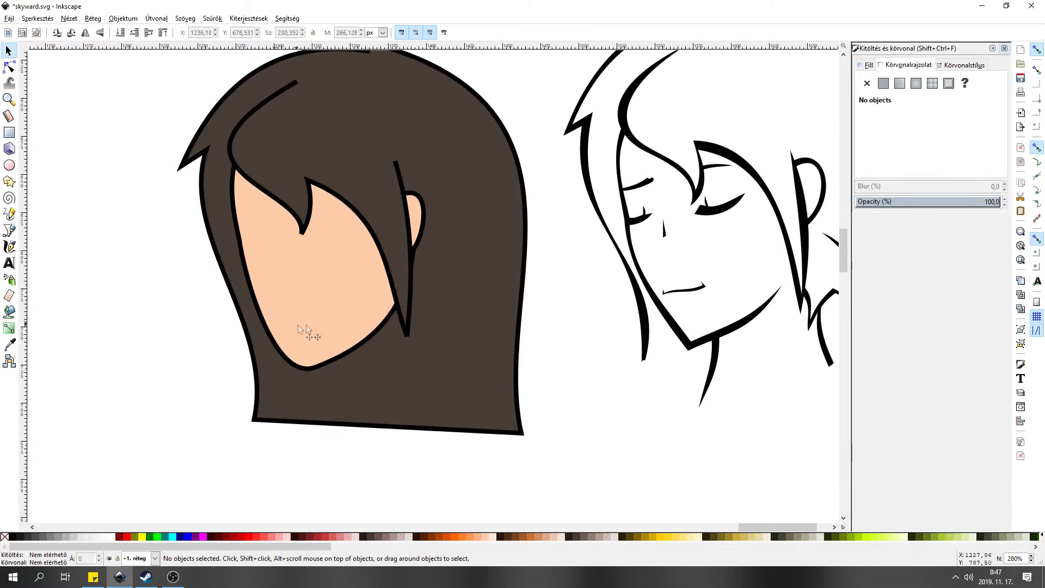
Draw a closed Bezier triangle over the left head's jaw.
{"action": "scroll", "coordinate": [318, 321], "scroll_direction": "up", "scroll_amount": 3}
{"action": "scroll", "coordinate": [318, 321], "scroll_direction": "up", "scroll_amount": 1}
{"action": "key", "text": "b"}
{"action": "left_click", "coordinate": [603, 148]}
{"action": "left_click", "coordinate": [321, 496]}
{"action": "left_click", "coordinate": [612, 269]}
{"action": "left_click", "coordinate": [603, 149]}
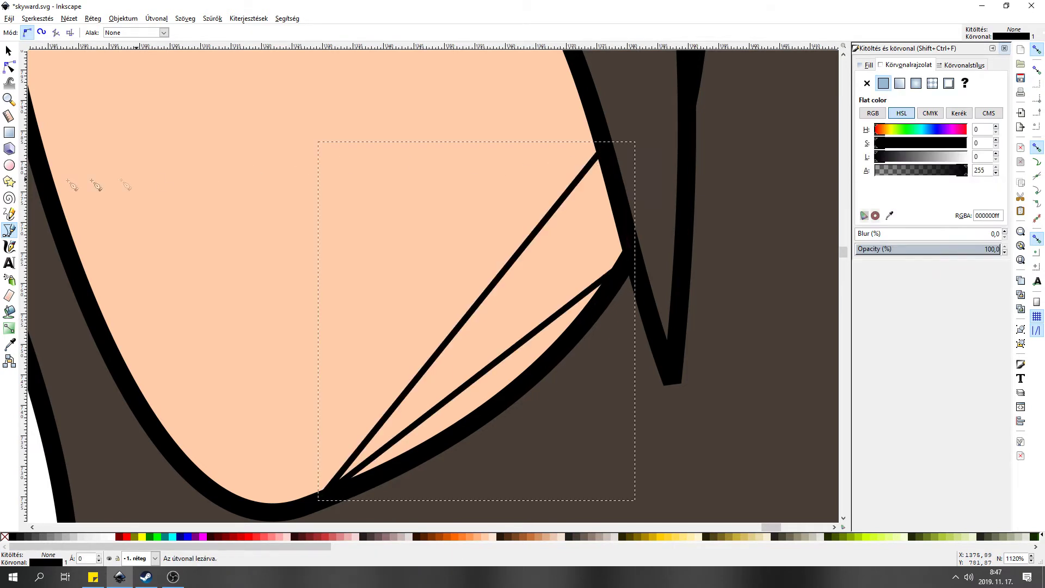
Curve the triangle's edges to the jaw and fill it #DEAA87 with no stroke.
{"action": "left_click", "coordinate": [10, 68]}
{"action": "left_click_drag", "start_coordinate": [494, 362], "coordinate": [499, 404]}
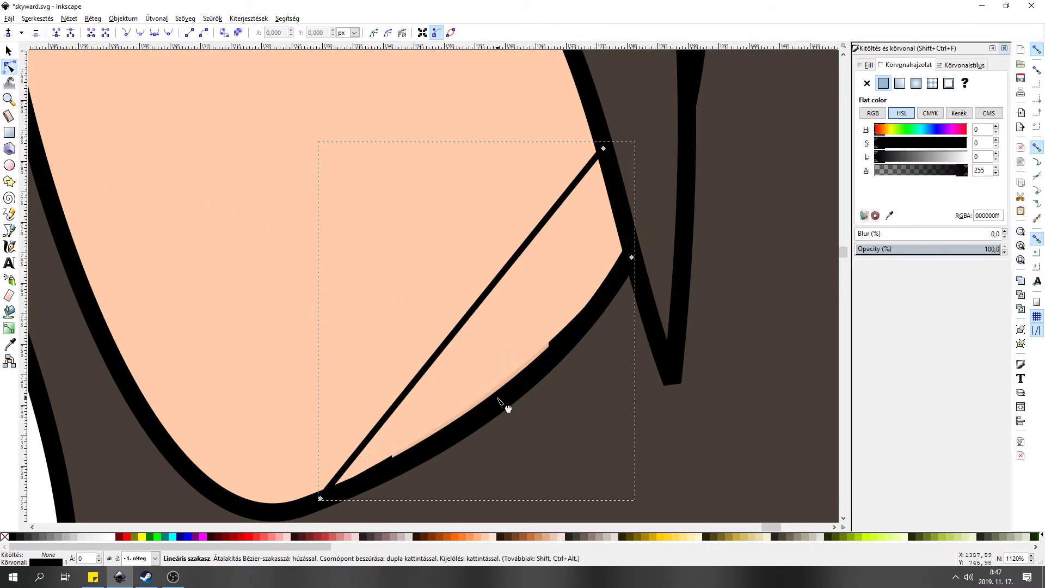
{"action": "left_click_drag", "start_coordinate": [483, 308], "coordinate": [519, 327]}
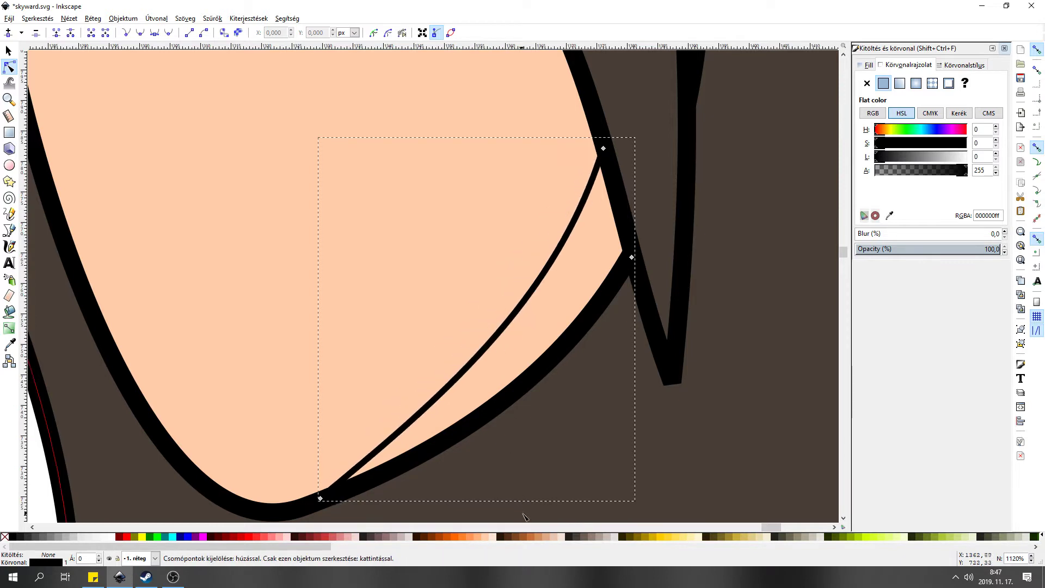
{"action": "left_click", "coordinate": [542, 537]}
{"action": "left_click", "coordinate": [868, 87]}
{"action": "left_click", "coordinate": [559, 431]}
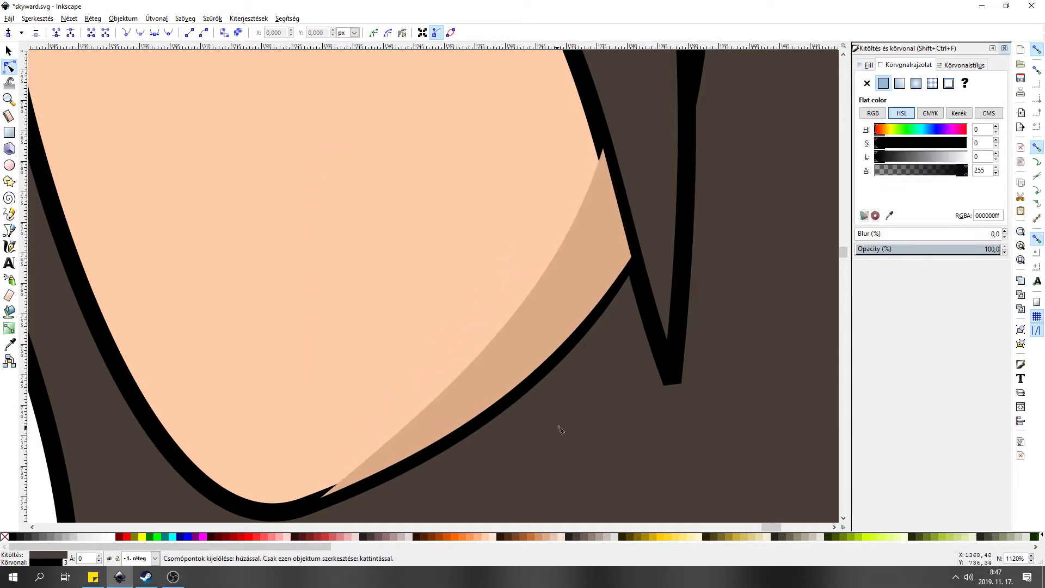
Bend the V-shaped cheek stroke over the shadow's edge.
{"action": "left_click", "coordinate": [646, 331]}
{"action": "key", "text": "minus"}
{"action": "key", "text": "minus"}
{"action": "key", "text": "minus"}
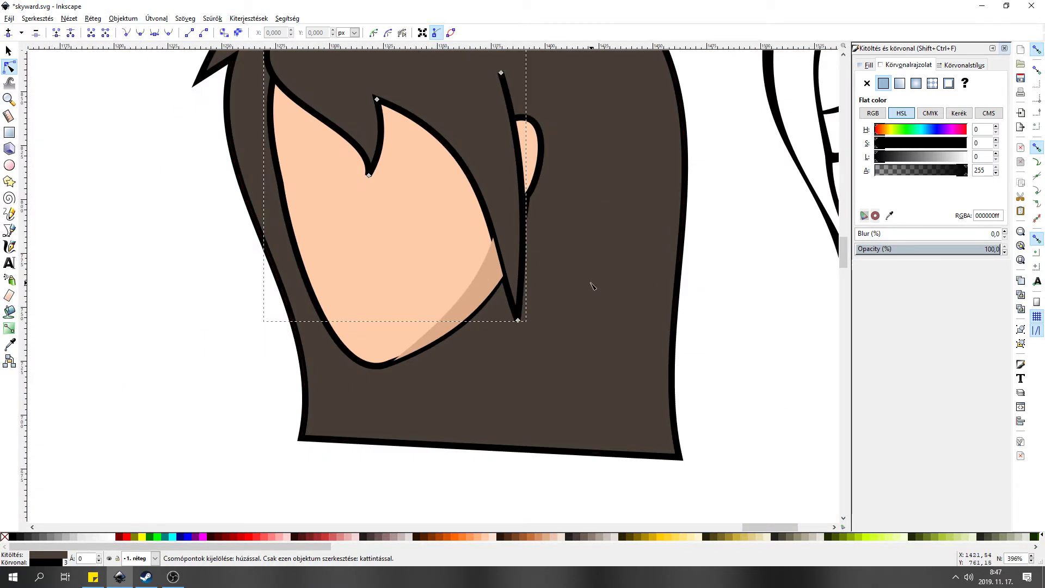
{"action": "scroll", "coordinate": [498, 257], "scroll_direction": "up", "scroll_amount": 3, "text": "ctrl"}
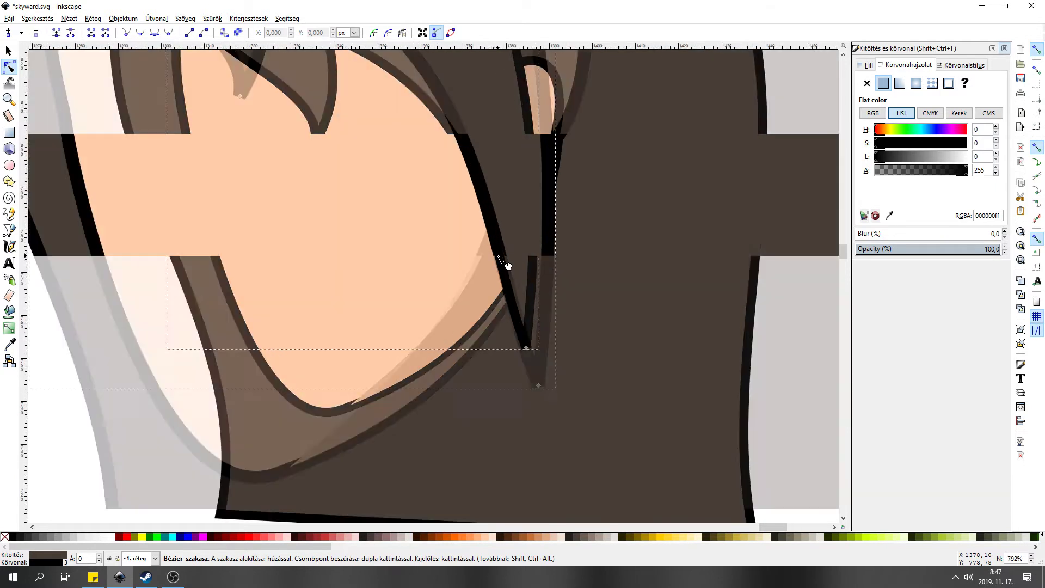
{"action": "left_click_drag", "start_coordinate": [498, 257], "coordinate": [497, 257]}
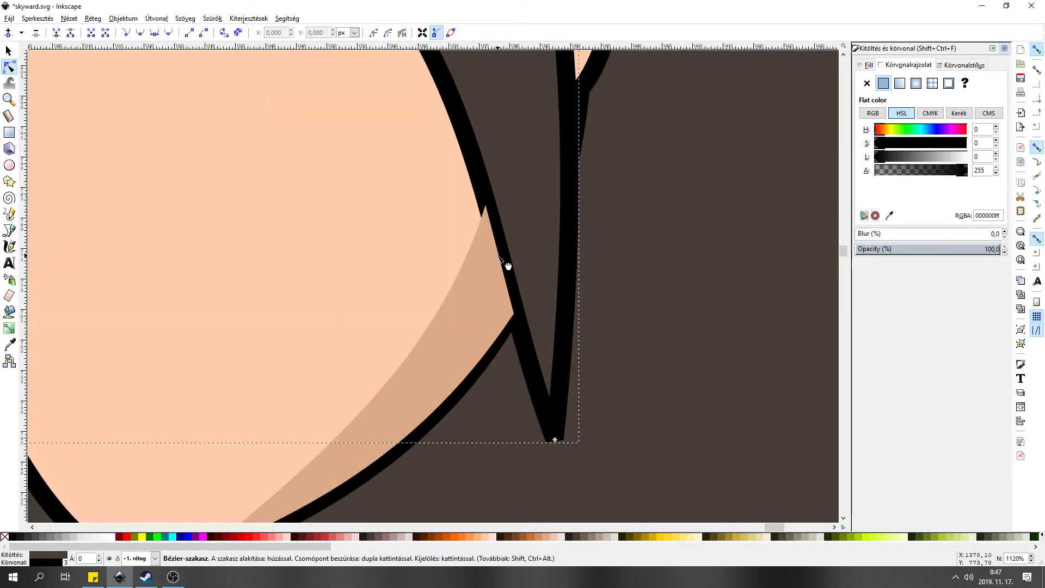
{"action": "scroll", "coordinate": [503, 264], "scroll_direction": "down", "scroll_amount": 10}
{"action": "scroll", "coordinate": [504, 264], "scroll_direction": "left", "scroll_amount": 9}
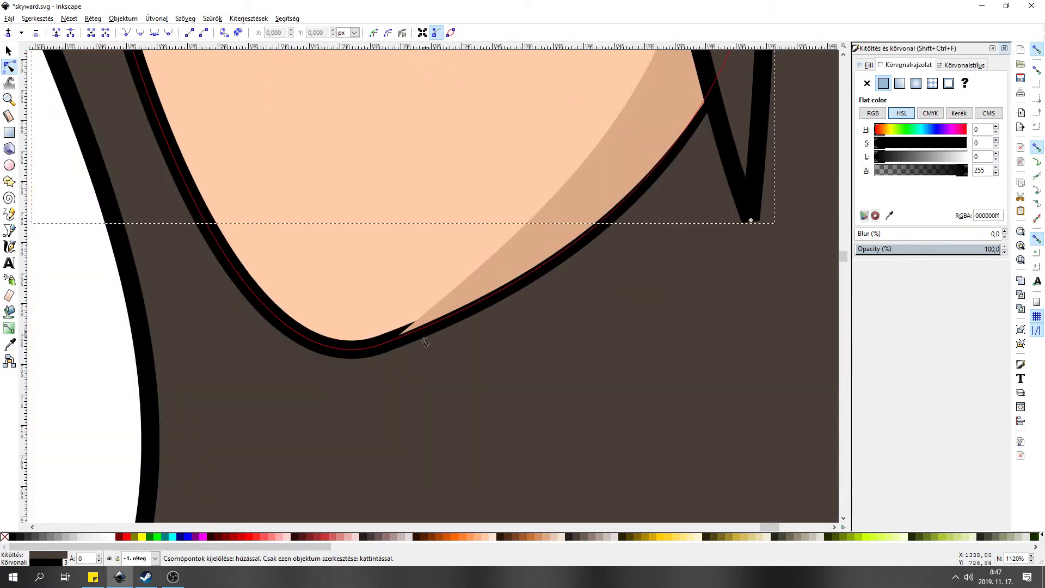
{"action": "scroll", "coordinate": [408, 336], "scroll_direction": "up", "scroll_amount": 1, "text": "ctrl"}
Adjust the peach face's stacking order relative to the tan shadow.
{"action": "left_click", "coordinate": [371, 357]}
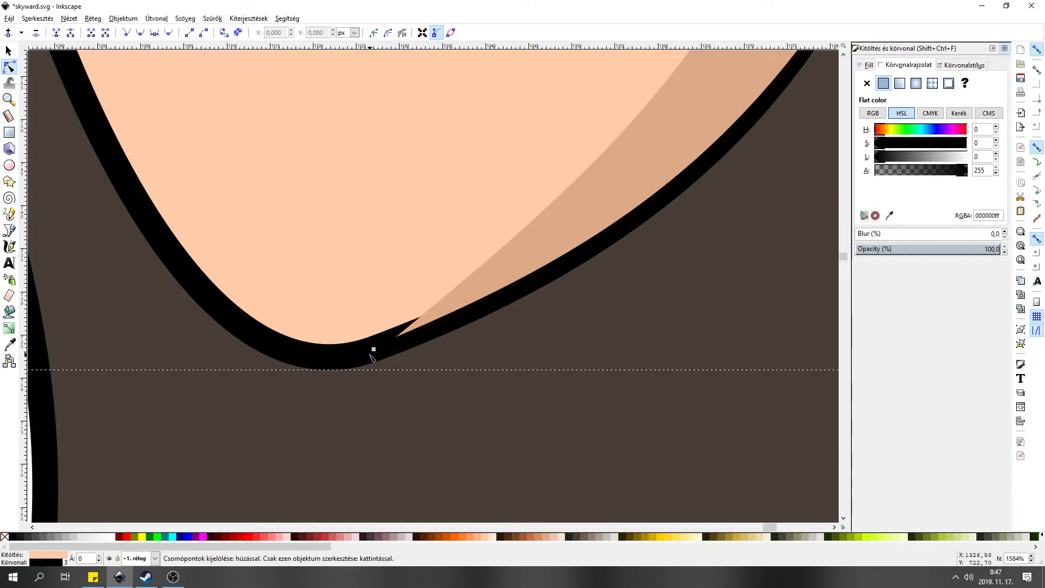
{"action": "key", "text": "Page_Up"}
{"action": "key", "text": "Page_Down"}
{"action": "key", "text": "Page_Up"}
{"action": "key", "text": "Page_Down"}
{"action": "scroll", "coordinate": [562, 414], "scroll_direction": "down", "scroll_amount": 4, "text": "ctrl"}
{"action": "scroll", "coordinate": [544, 417], "scroll_direction": "down", "scroll_amount": 1, "text": "ctrl"}
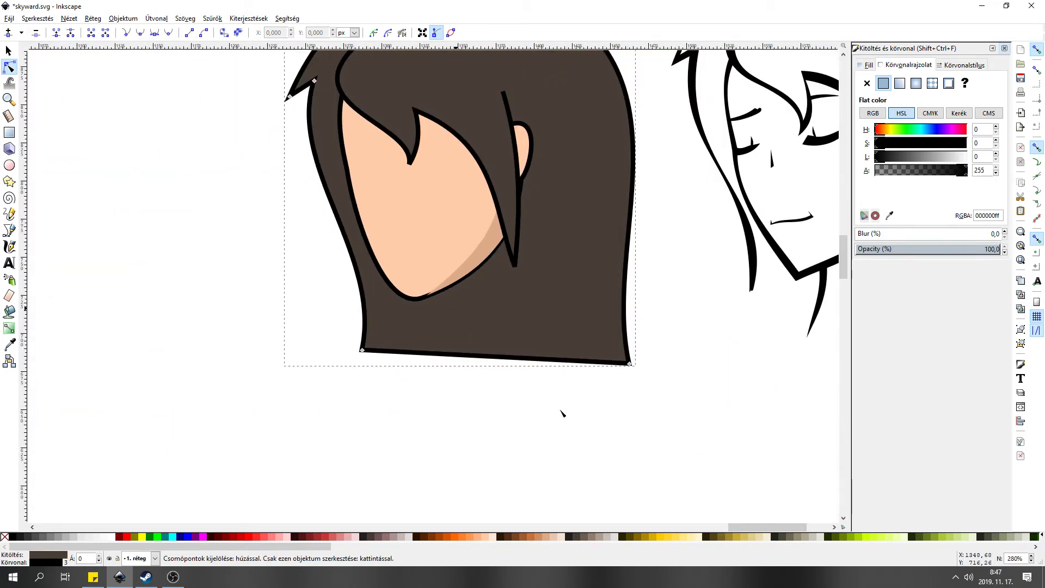
{"action": "left_click", "coordinate": [180, 309]}
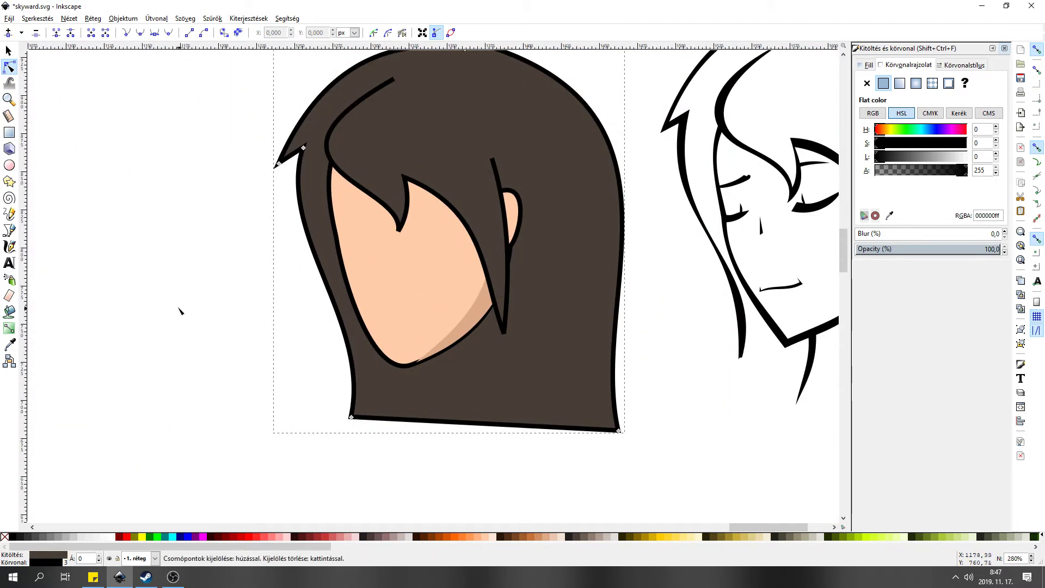
Delete the chin shadow shape.
{"action": "key", "text": "s"}
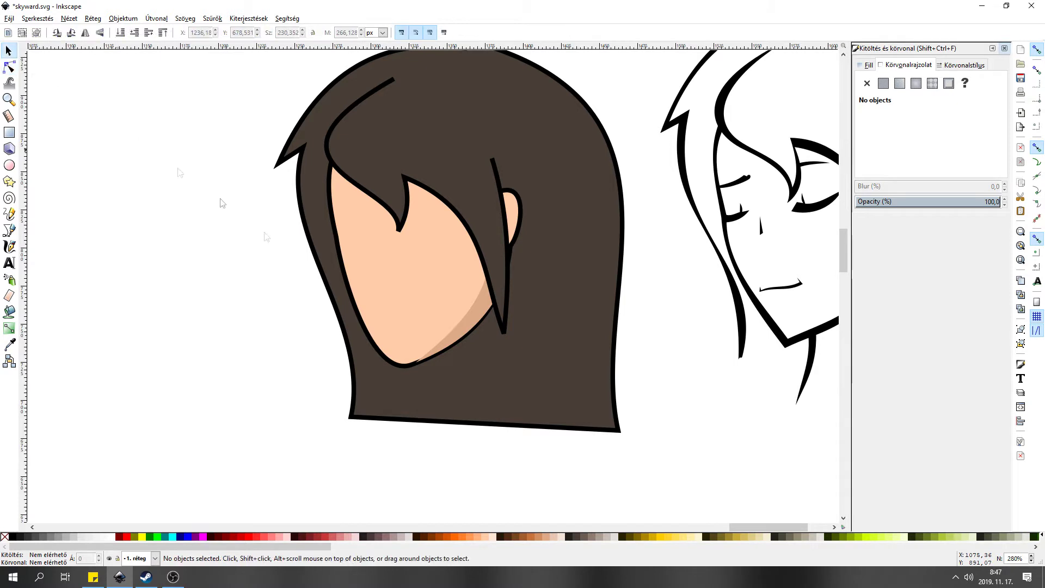
{"action": "left_click", "coordinate": [460, 323]}
{"action": "key", "text": "Delete"}
Set the face, large hair shape and bang fills to No paint.
{"action": "left_click", "coordinate": [399, 278]}
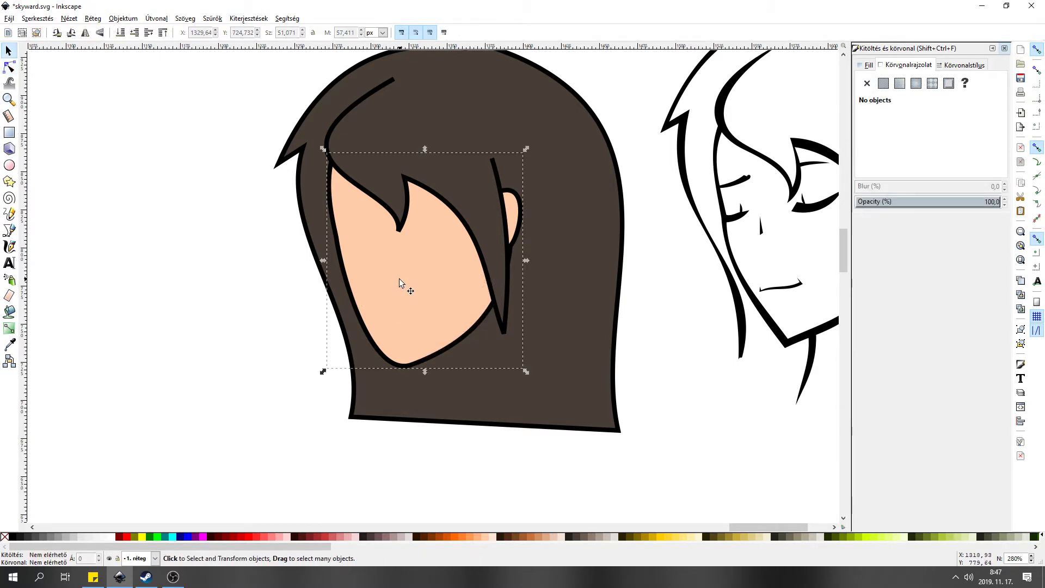
{"action": "left_click", "coordinate": [868, 65]}
{"action": "left_click", "coordinate": [866, 83]}
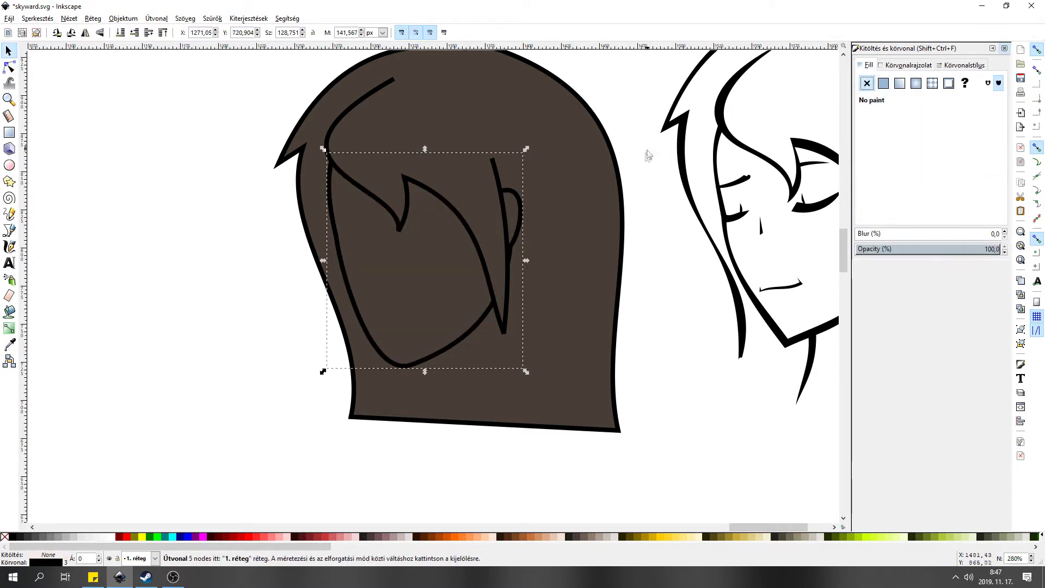
{"action": "left_click", "coordinate": [591, 187]}
{"action": "left_click", "coordinate": [867, 84]}
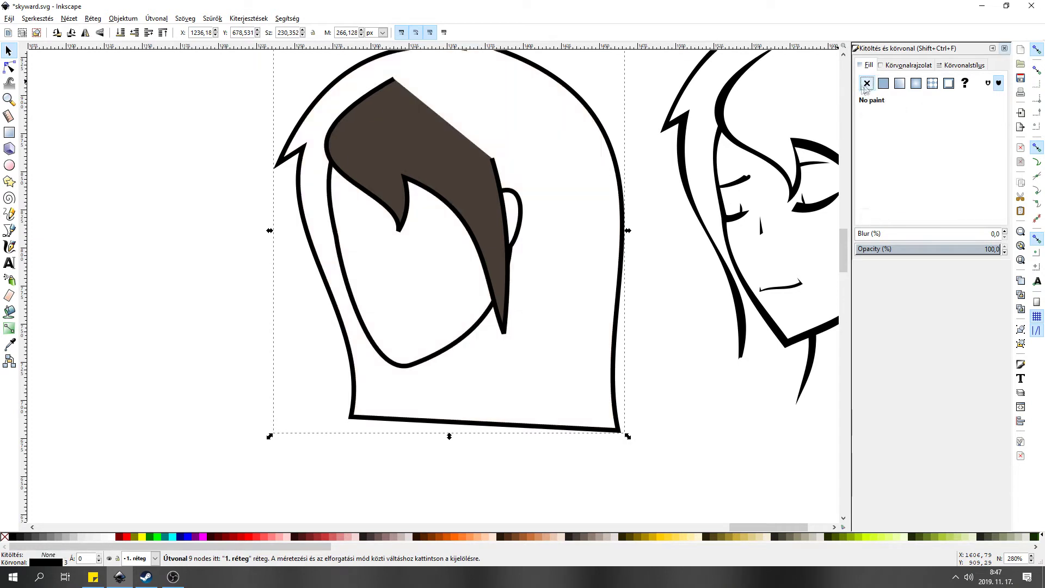
{"action": "left_click", "coordinate": [447, 156]}
{"action": "left_click", "coordinate": [867, 84]}
{"action": "left_click", "coordinate": [224, 277]}
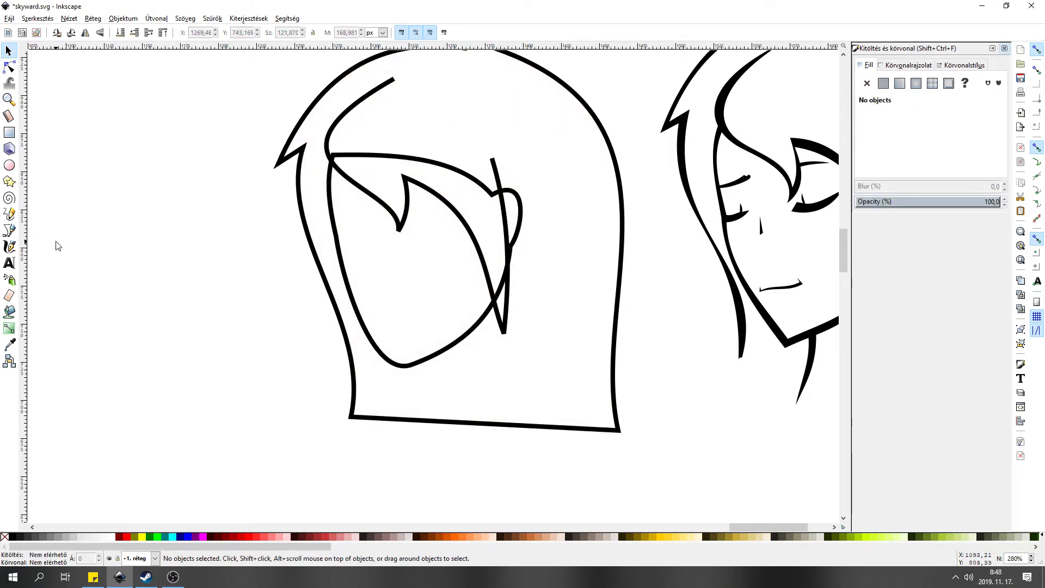
Paint-bucket fill the enclosed face area and colour it peach #FFCCAA.
{"action": "left_click", "coordinate": [10, 312]}
{"action": "scroll", "coordinate": [433, 268], "scroll_direction": "up", "scroll_amount": 2, "text": "ctrl"}
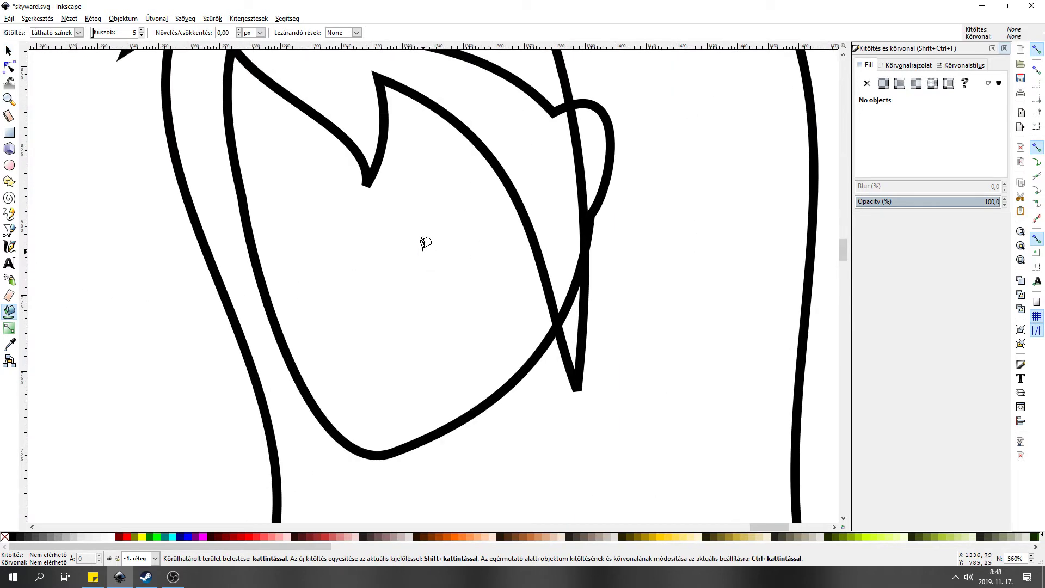
{"action": "left_click", "coordinate": [423, 247]}
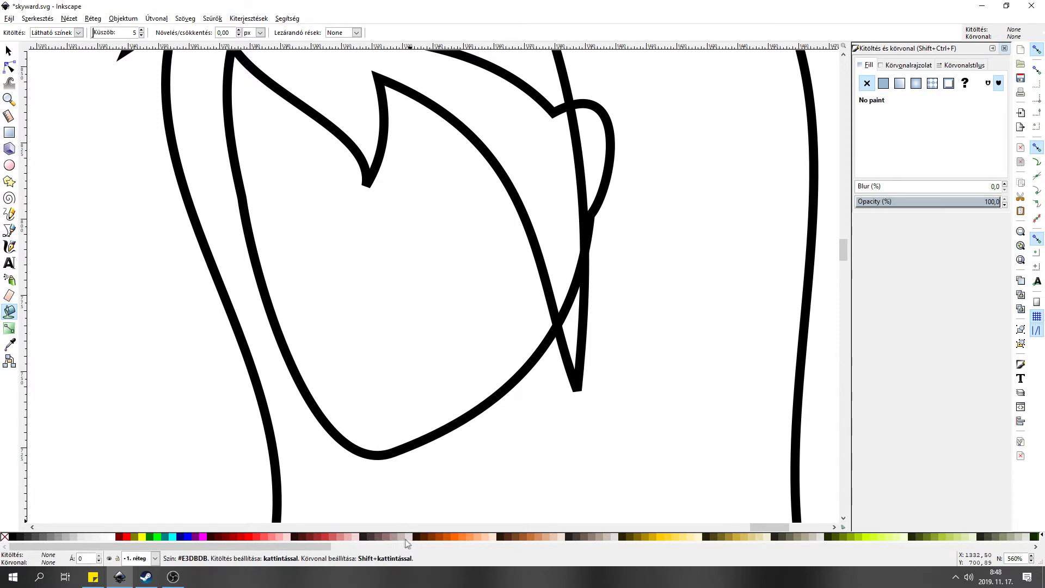
{"action": "left_click", "coordinate": [401, 537]}
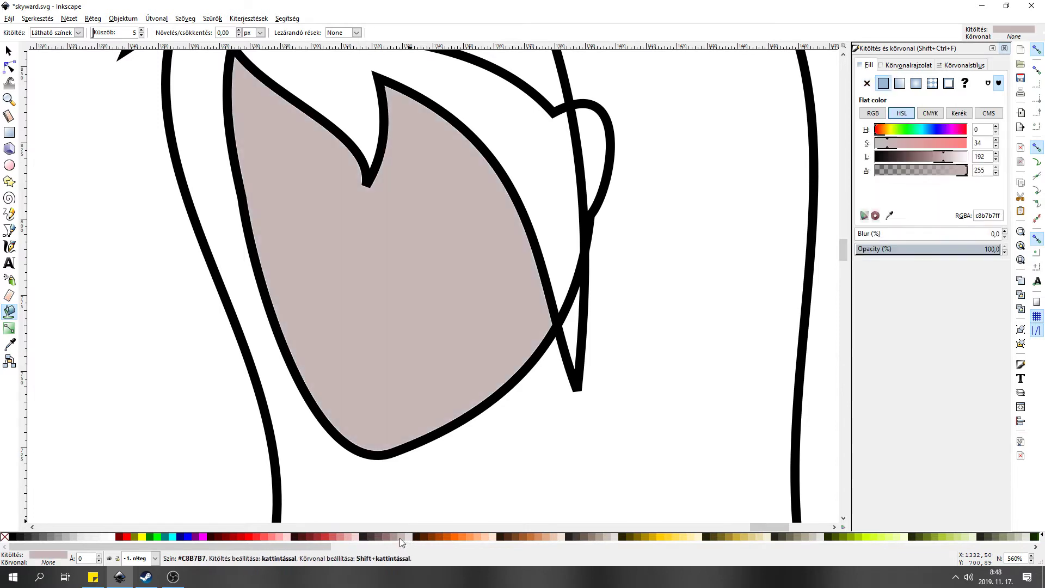
{"action": "left_click", "coordinate": [486, 538]}
Zoom in closely on the new peach face fill for node editing.
{"action": "scroll", "coordinate": [315, 252], "scroll_direction": "up", "scroll_amount": 5}
{"action": "scroll", "coordinate": [391, 275], "scroll_direction": "up", "scroll_amount": 2, "text": "ctrl"}
{"action": "scroll", "coordinate": [392, 275], "scroll_direction": "up", "scroll_amount": 2, "text": "ctrl"}
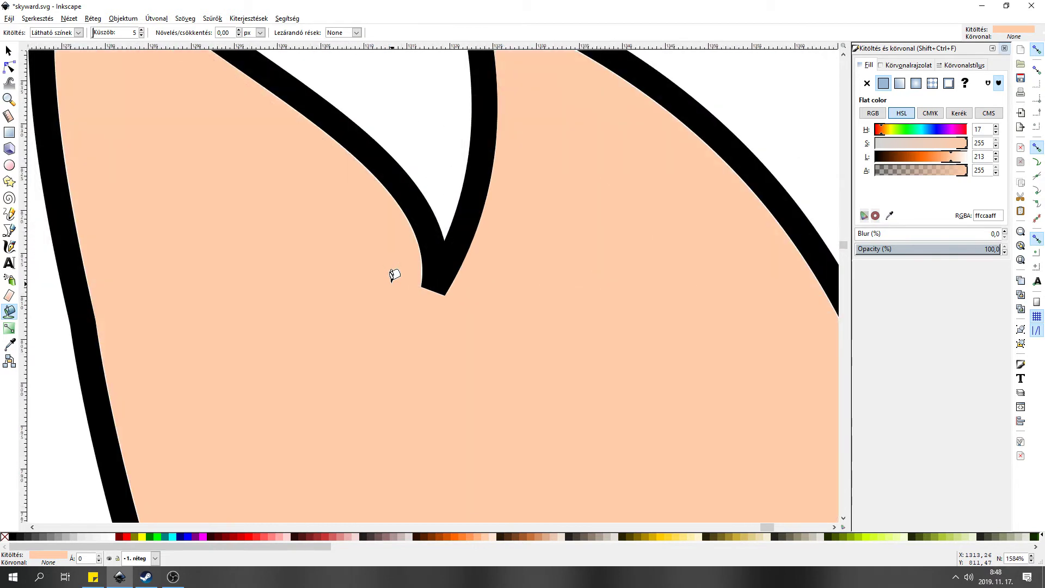
{"action": "scroll", "coordinate": [392, 275], "scroll_direction": "up", "scroll_amount": 1, "text": "ctrl"}
{"action": "scroll", "coordinate": [393, 275], "scroll_direction": "up", "scroll_amount": 1, "text": "ctrl"}
{"action": "scroll", "coordinate": [392, 275], "scroll_direction": "up", "scroll_amount": 1, "text": "ctrl"}
{"action": "scroll", "coordinate": [391, 275], "scroll_direction": "up", "scroll_amount": 1, "text": "ctrl"}
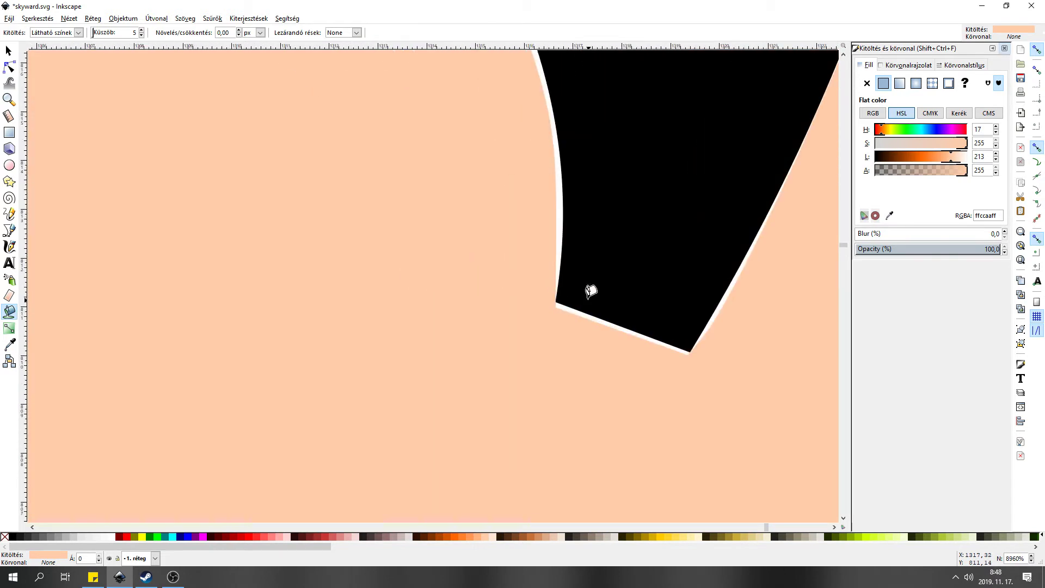
{"action": "scroll", "coordinate": [590, 291], "scroll_direction": "up", "scroll_amount": 1, "text": "ctrl"}
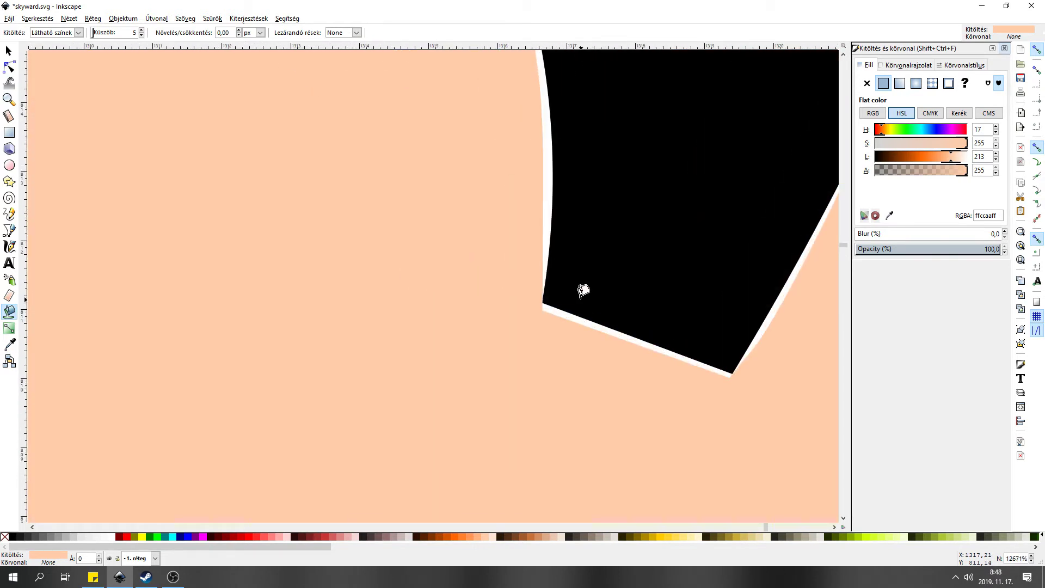
{"action": "left_click", "coordinate": [14, 71]}
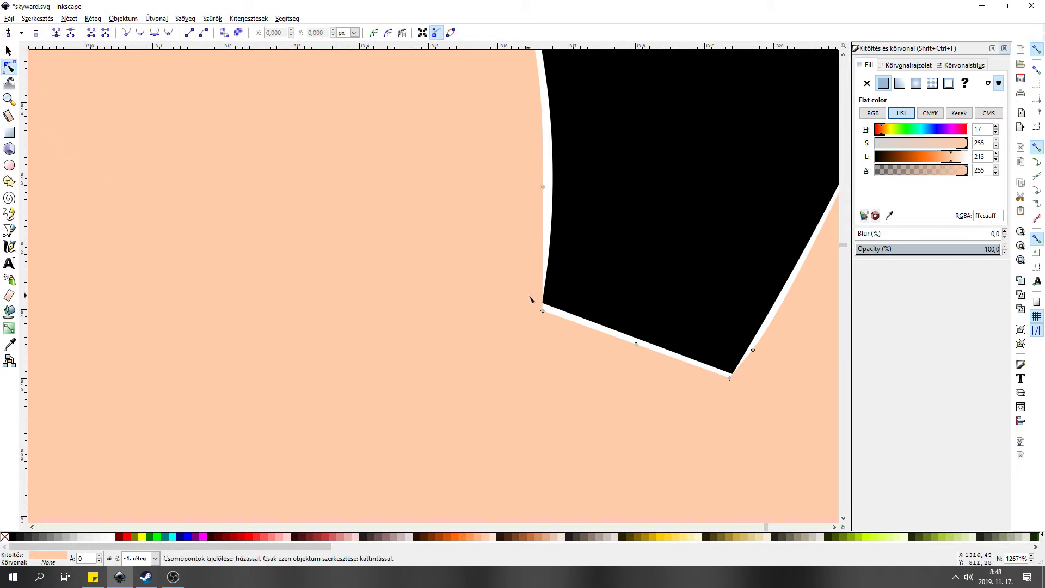
Move the peach face fill's nodes so its edge meets the black outlines.
{"action": "mouse_move", "coordinate": [544, 299]}
{"action": "left_mouse_down"}
{"action": "mouse_move", "coordinate": [497, 327]}
{"action": "mouse_move", "coordinate": [531, 276]}
{"action": "mouse_move", "coordinate": [543, 304]}
{"action": "left_mouse_up"}
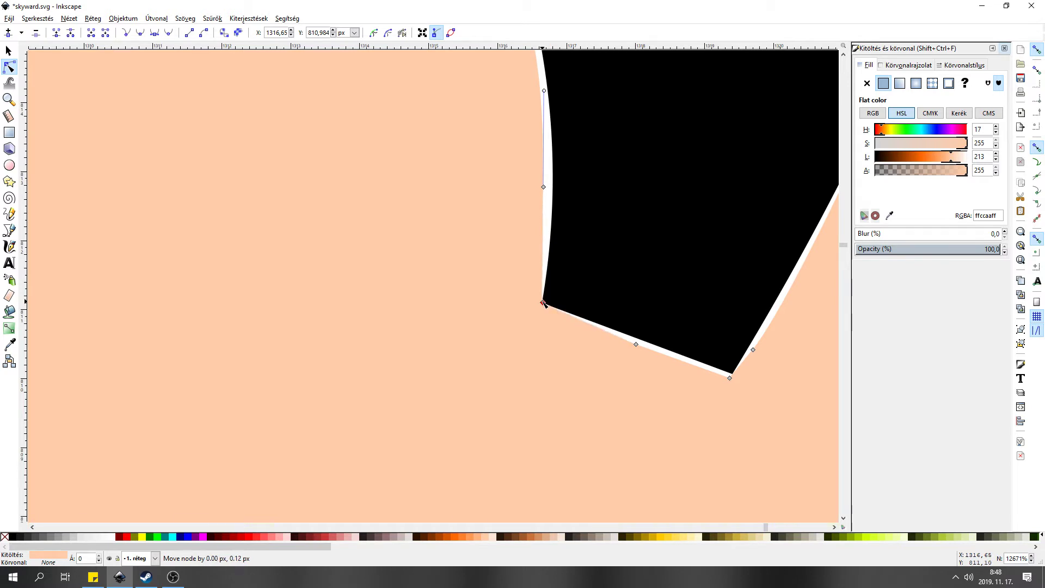
{"action": "left_click_drag", "start_coordinate": [635, 344], "coordinate": [640, 338]}
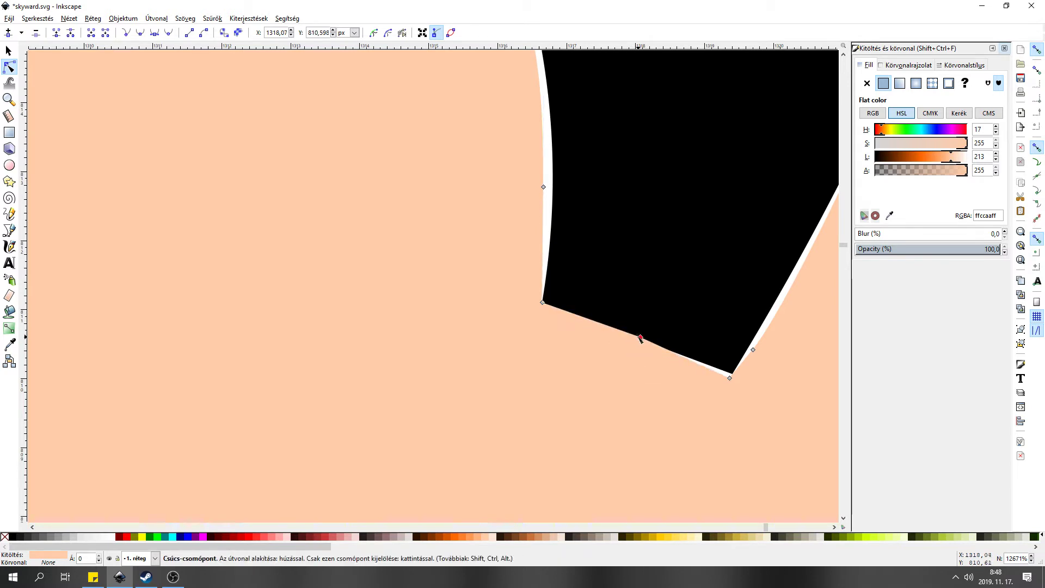
{"action": "left_click_drag", "start_coordinate": [544, 186], "coordinate": [555, 187]}
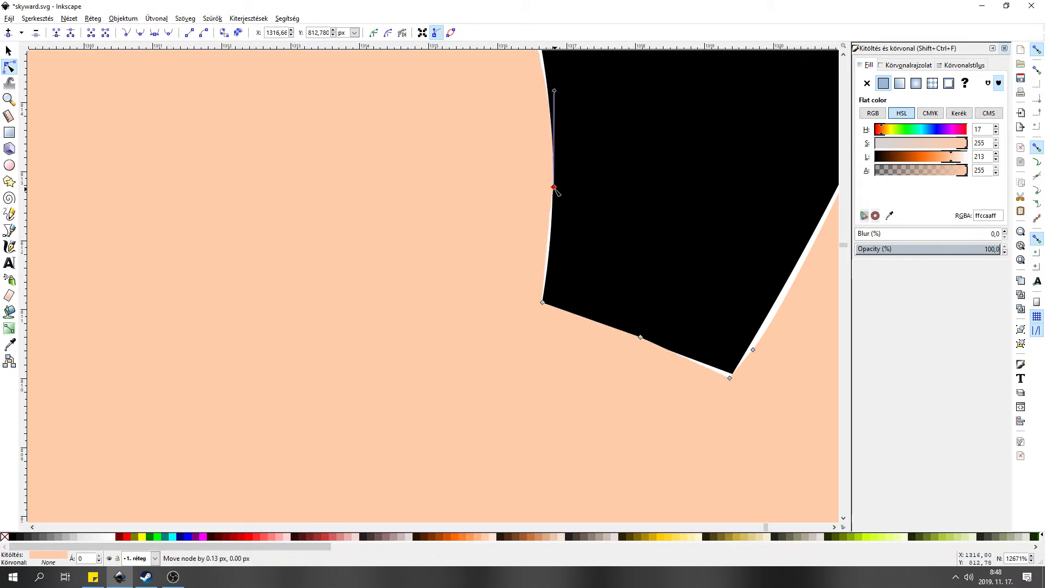
{"action": "left_click", "coordinate": [627, 218]}
Zoom out and delete the peach face fill shape.
{"action": "key", "text": "minus"}
{"action": "key", "text": "minus"}
{"action": "key", "text": "minus"}
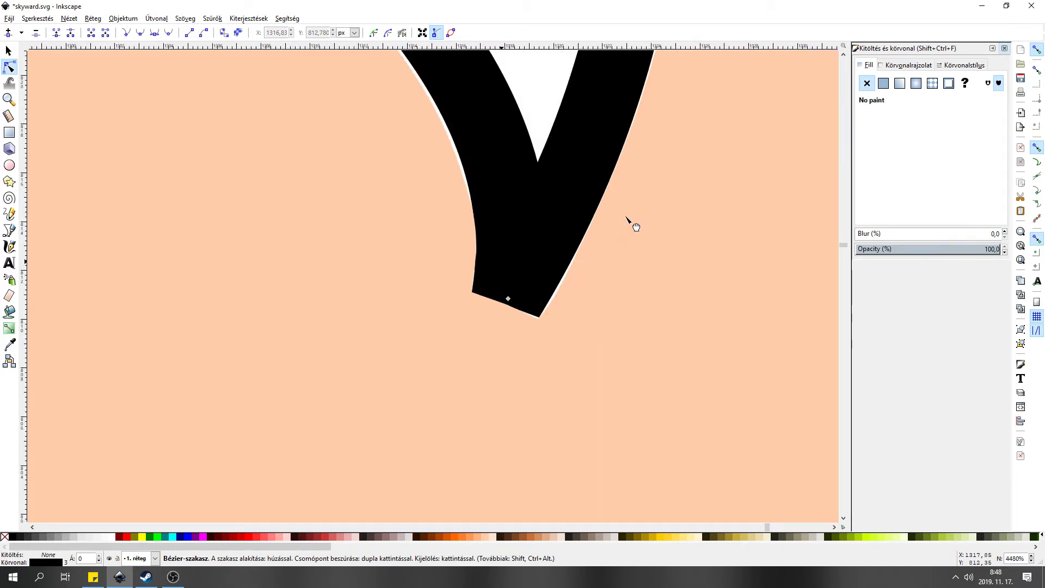
{"action": "key", "text": "minus"}
{"action": "key", "text": "minus"}
{"action": "key", "text": "minus"}
{"action": "key", "text": "minus"}
{"action": "key", "text": "minus"}
{"action": "scroll", "coordinate": [549, 313], "scroll_direction": "down", "scroll_amount": 1}
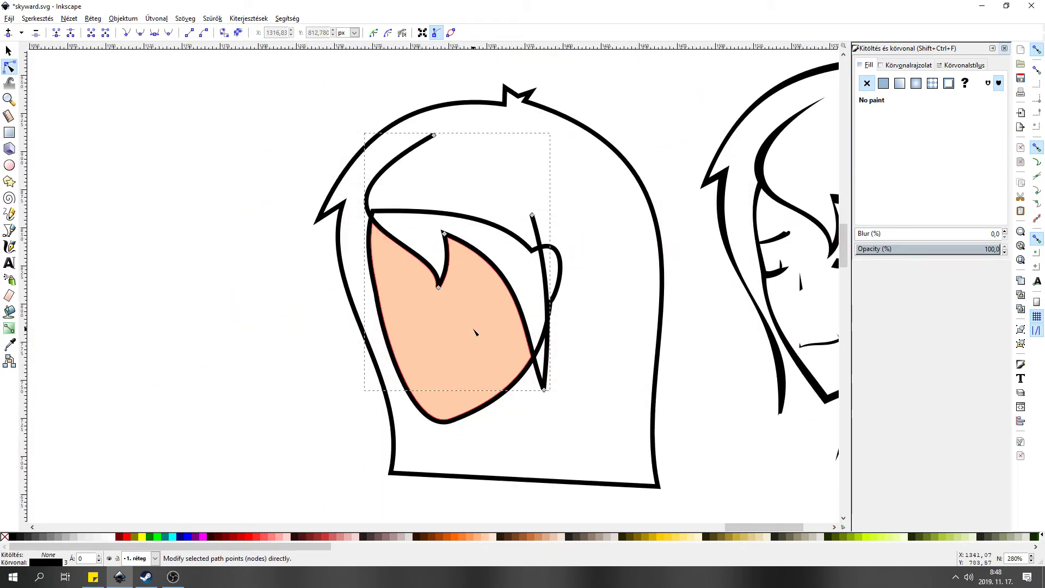
{"action": "left_click", "coordinate": [526, 383]}
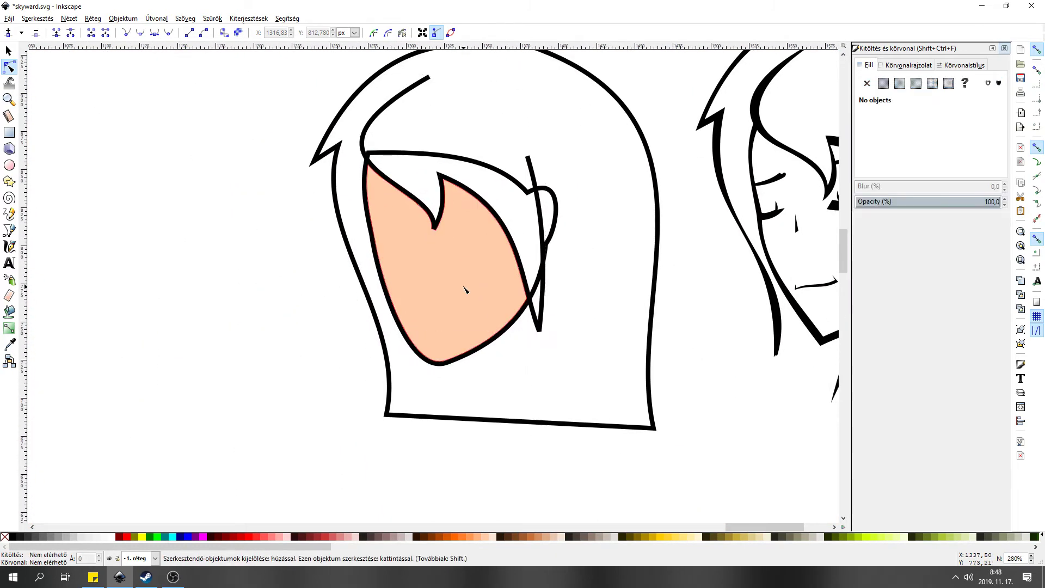
{"action": "left_click", "coordinate": [466, 290]}
{"action": "left_click", "coordinate": [10, 52]}
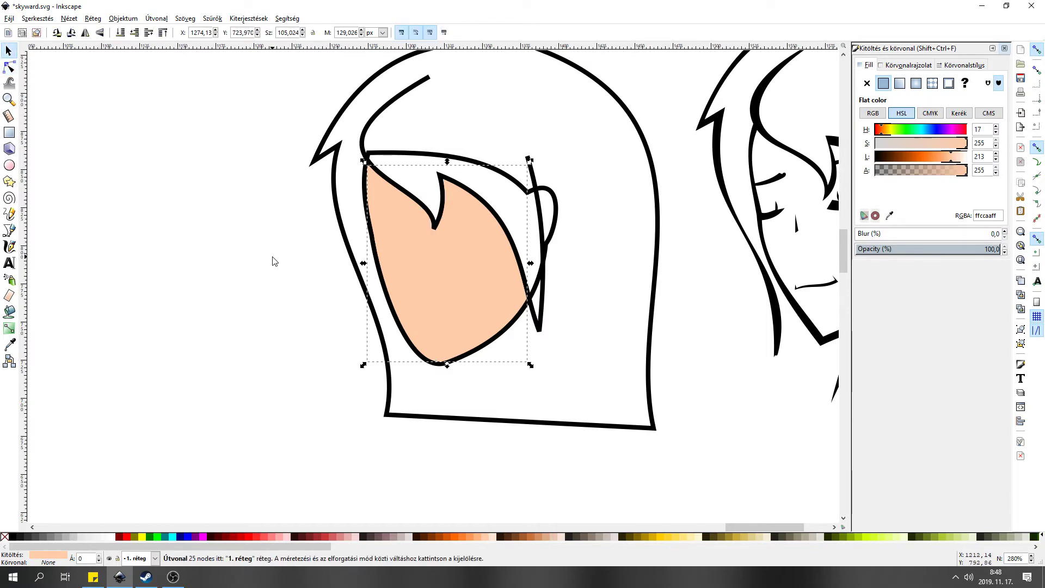
{"action": "key", "text": "Delete"}
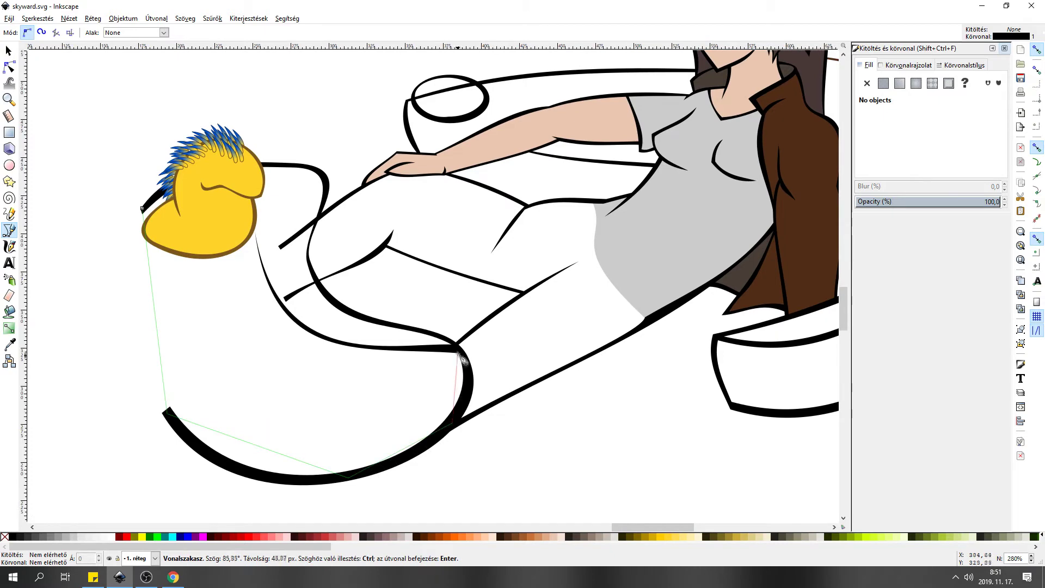
Finish the path below the bear, reshape its lower curve, and fill it dark grey-green #536C67.
{"action": "key", "text": "Return"}
{"action": "key", "text": "n"}
{"action": "scroll", "coordinate": [163, 226], "scroll_direction": "up", "scroll_amount": 2}
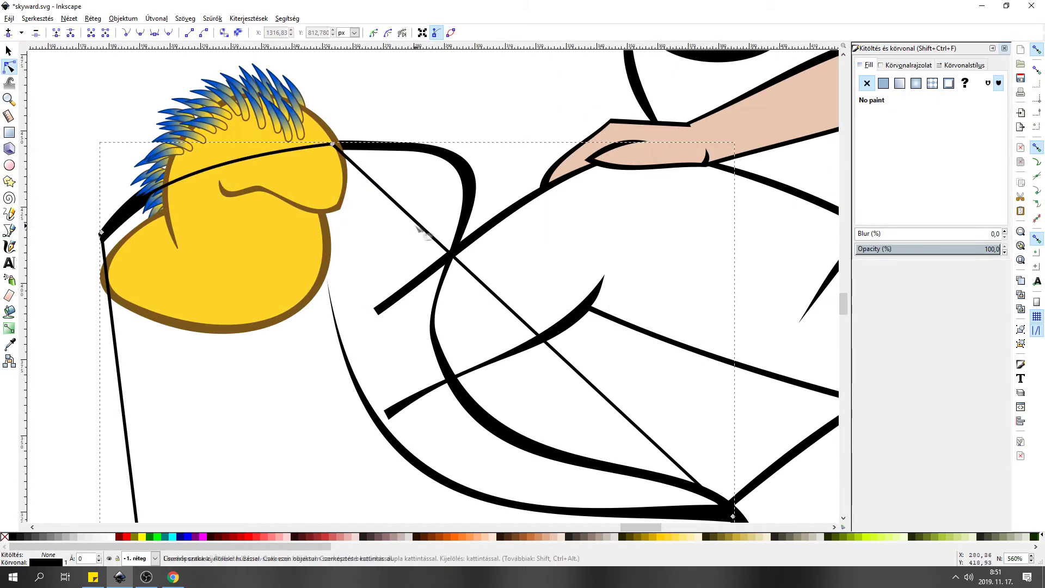
{"action": "left_click_drag", "start_coordinate": [479, 272], "coordinate": [621, 421]}
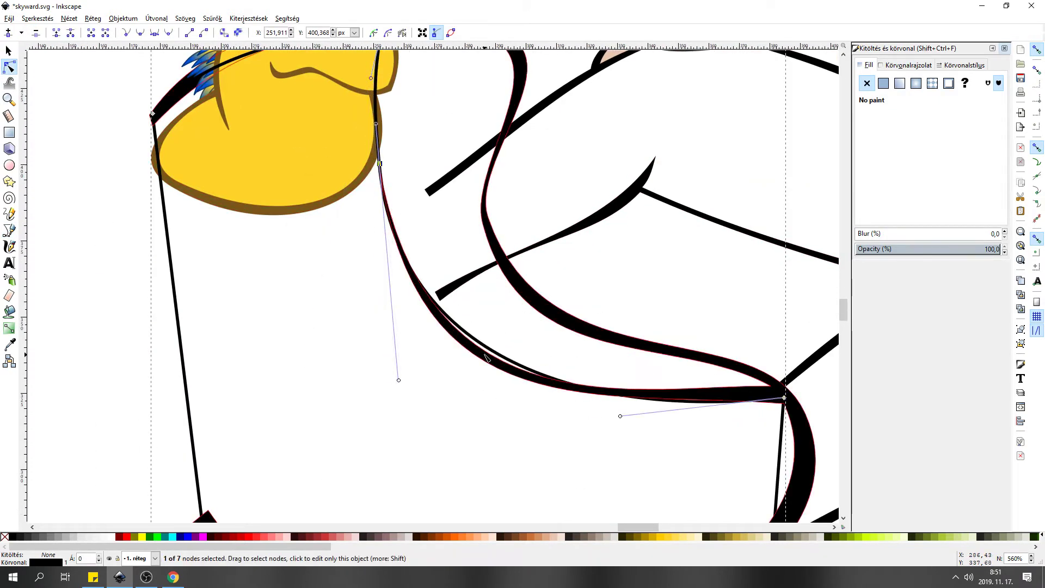
{"action": "double_click", "coordinate": [513, 372]}
{"action": "scroll", "coordinate": [667, 249], "scroll_direction": "down", "scroll_amount": 5}
{"action": "scroll", "coordinate": [667, 249], "scroll_direction": "right", "scroll_amount": 4}
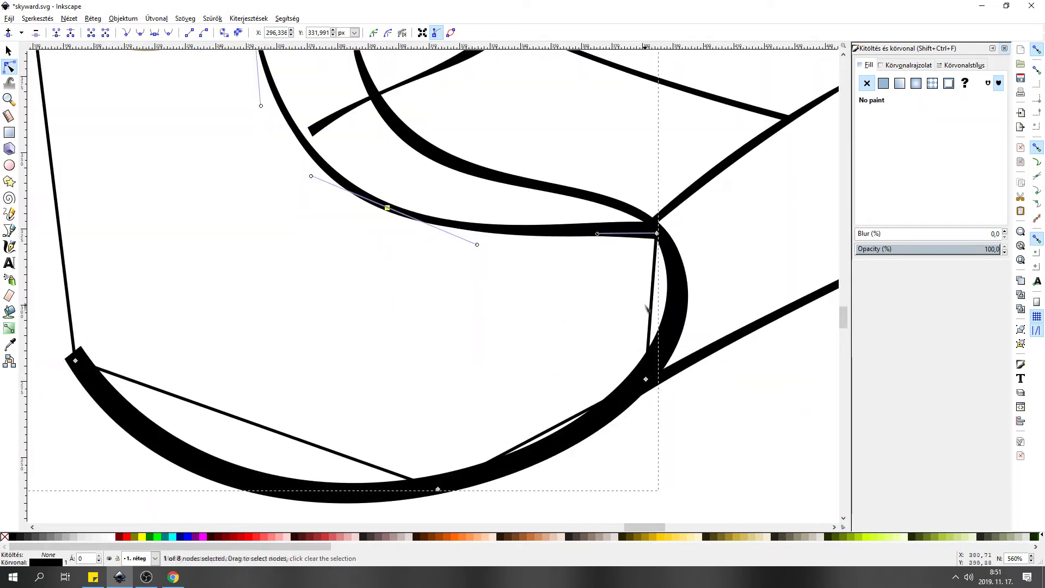
{"action": "key", "text": "minus"}
{"action": "key", "text": "minus"}
{"action": "key", "text": "minus"}
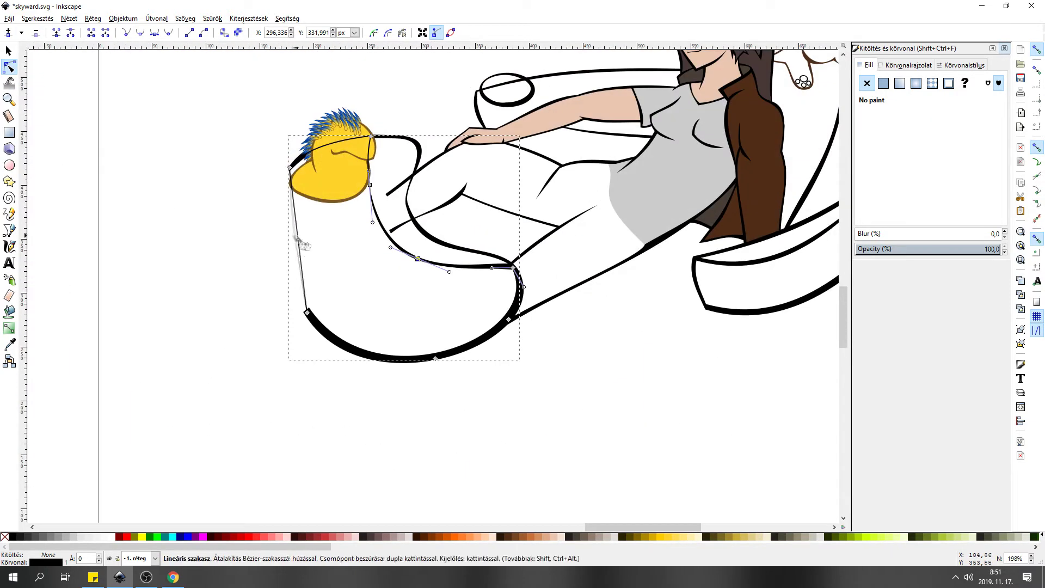
{"action": "left_click", "coordinate": [883, 83]}
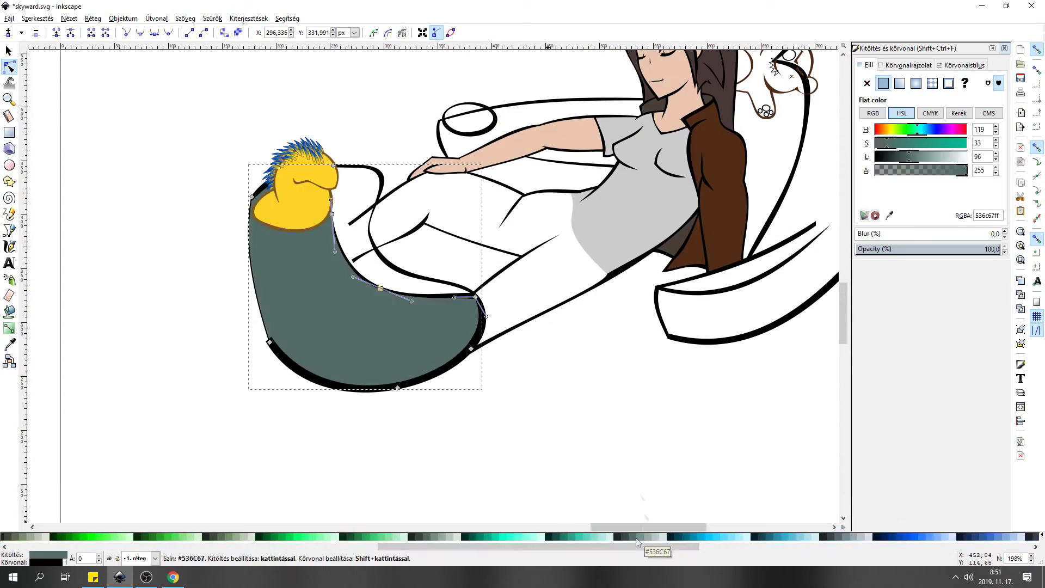
Start a new Bezier path at the chair leg corner, panning toward the bear.
{"action": "scroll", "coordinate": [370, 256], "scroll_direction": "up", "scroll_amount": 2}
{"action": "key", "text": "b"}
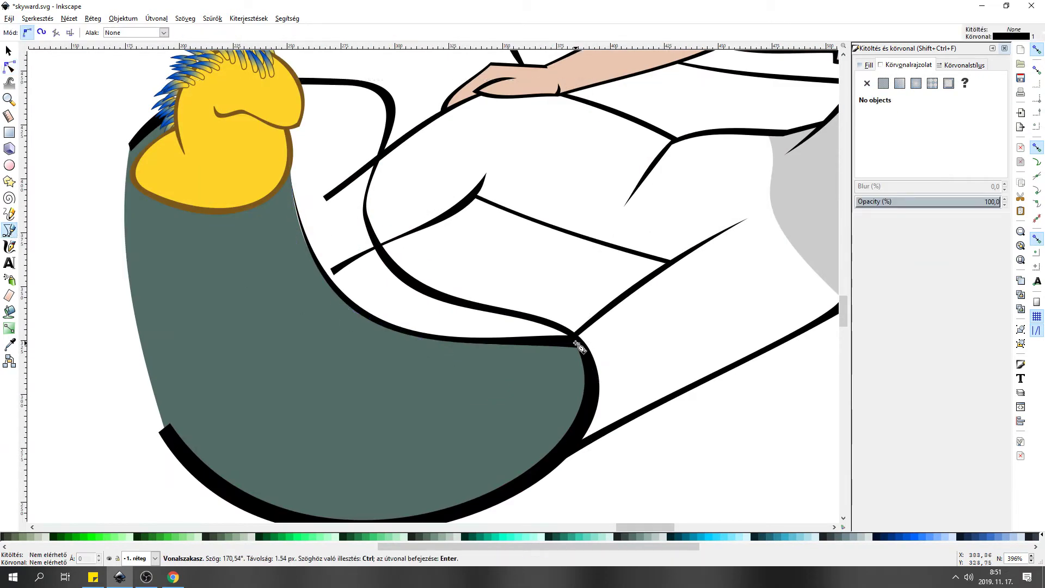
{"action": "scroll", "coordinate": [580, 337], "scroll_direction": "up", "scroll_amount": 2}
{"action": "left_click", "coordinate": [582, 345]}
{"action": "left_click_drag", "start_coordinate": [152, 141], "coordinate": [387, 327]}
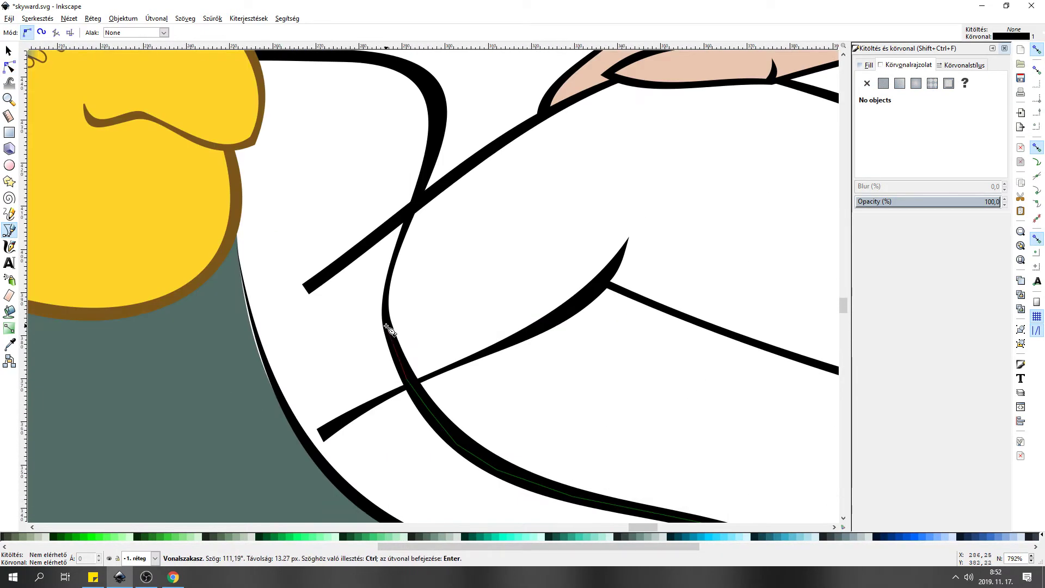
{"action": "left_click_drag", "start_coordinate": [436, 133], "coordinate": [525, 162]}
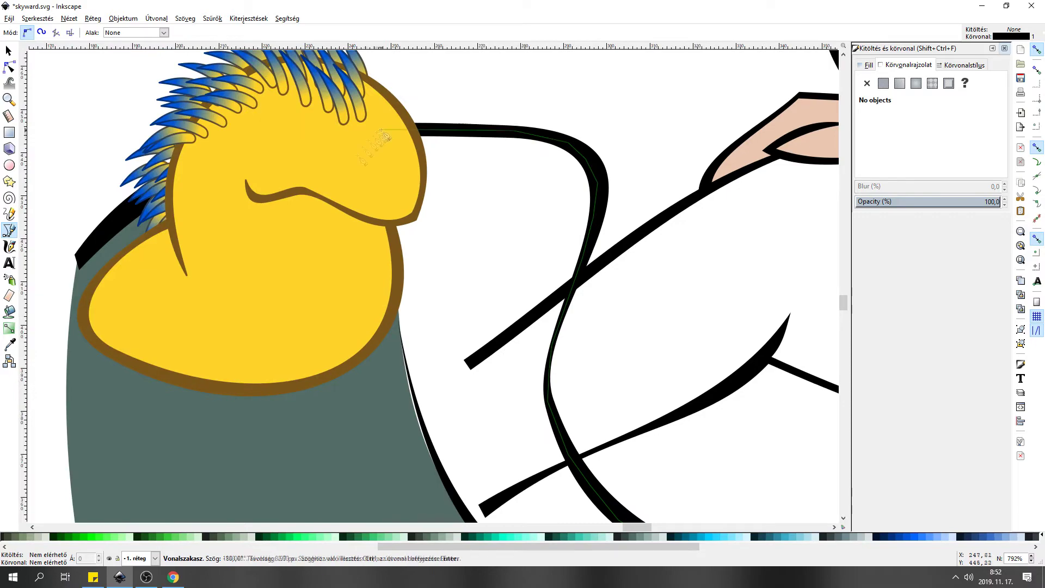
{"action": "scroll", "coordinate": [518, 416], "scroll_direction": "down", "scroll_amount": 5}
{"action": "scroll", "coordinate": [508, 284], "scroll_direction": "right", "scroll_amount": 5}
Close the inner seat path and select the new seat shape.
{"action": "left_click", "coordinate": [508, 284]}
{"action": "key", "text": "n"}
{"action": "scroll", "coordinate": [348, 268], "scroll_direction": "up", "scroll_amount": 2}
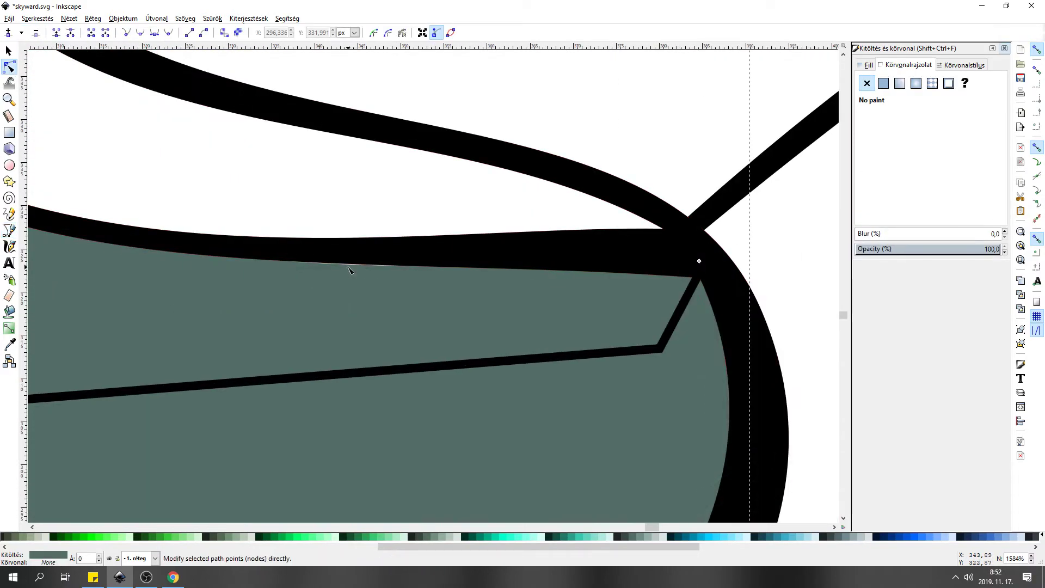
{"action": "scroll", "coordinate": [349, 268], "scroll_direction": "up", "scroll_amount": 10}
{"action": "scroll", "coordinate": [381, 261], "scroll_direction": "left", "scroll_amount": 10}
{"action": "left_click", "coordinate": [444, 252]}
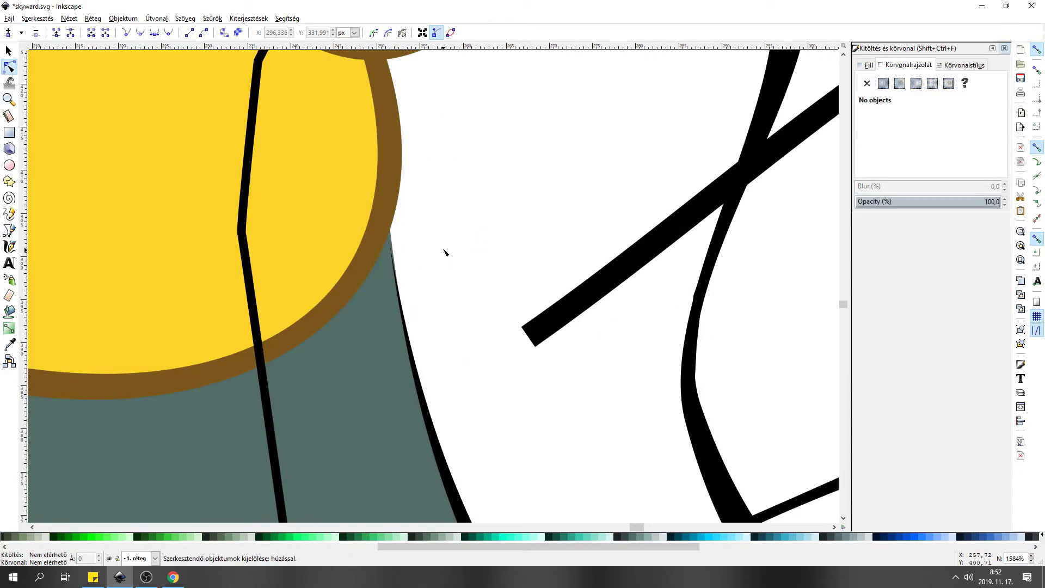
{"action": "scroll", "coordinate": [444, 252], "scroll_direction": "down", "scroll_amount": 4}
{"action": "left_click", "coordinate": [571, 396]}
Lower the light teal seat shape two levels with Page Down so it sits beneath the head.
{"action": "key", "text": "Page_Down"}
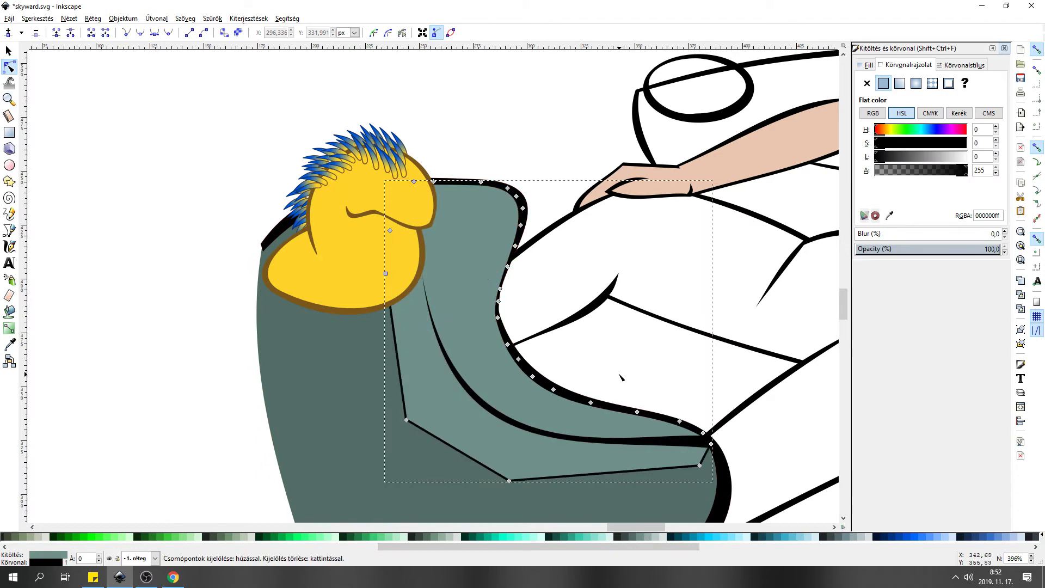
{"action": "scroll", "coordinate": [620, 375], "scroll_direction": "down", "scroll_amount": 5}
{"action": "key", "text": "Page_Down"}
{"action": "scroll", "coordinate": [560, 231], "scroll_direction": "up", "scroll_amount": 5}
{"action": "scroll", "coordinate": [560, 231], "scroll_direction": "right", "scroll_amount": 3}
{"action": "key", "text": "Escape"}
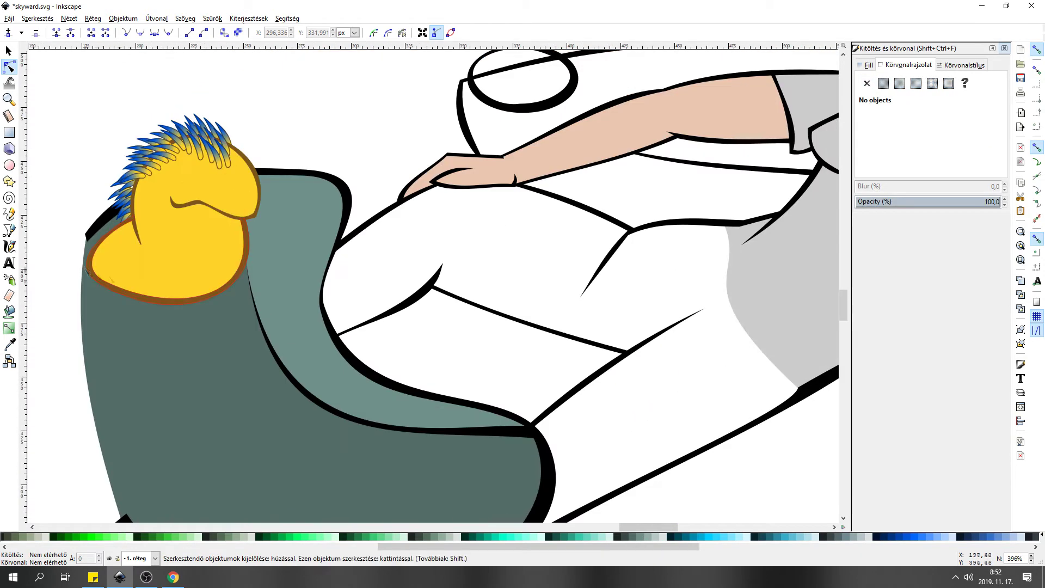
Trace the woman's trousers as a new path from the chair seat up to her shirt.
{"action": "key", "text": "b"}
{"action": "scroll", "coordinate": [332, 338], "scroll_direction": "up", "scroll_amount": 3}
{"action": "left_click", "coordinate": [341, 324]}
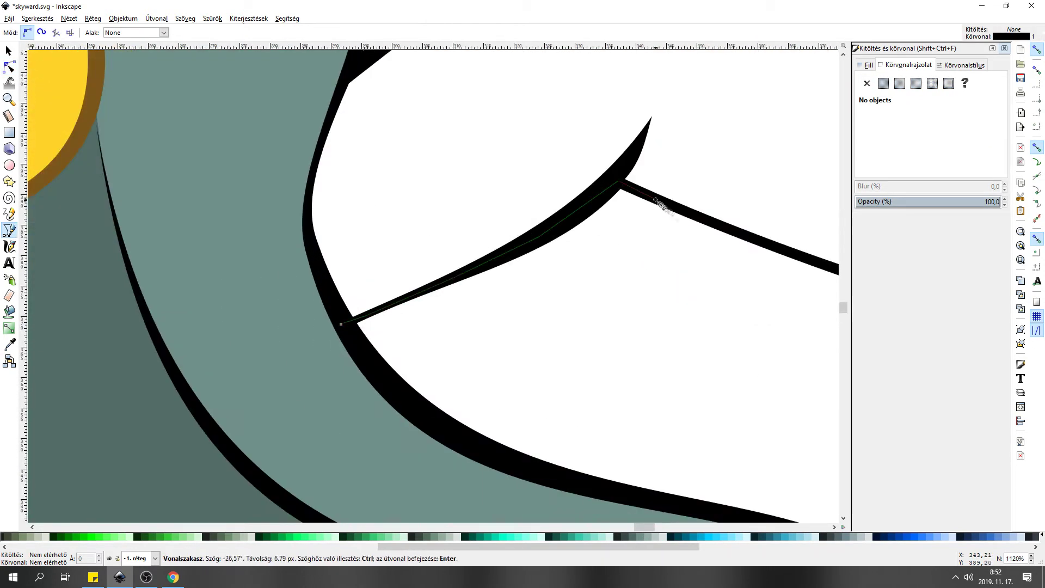
{"action": "scroll", "coordinate": [658, 203], "scroll_direction": "right", "scroll_amount": 5}
{"action": "scroll", "coordinate": [765, 349], "scroll_direction": "down", "scroll_amount": 2}
{"action": "scroll", "coordinate": [629, 219], "scroll_direction": "right", "scroll_amount": 5}
{"action": "scroll", "coordinate": [628, 219], "scroll_direction": "right", "scroll_amount": 3}
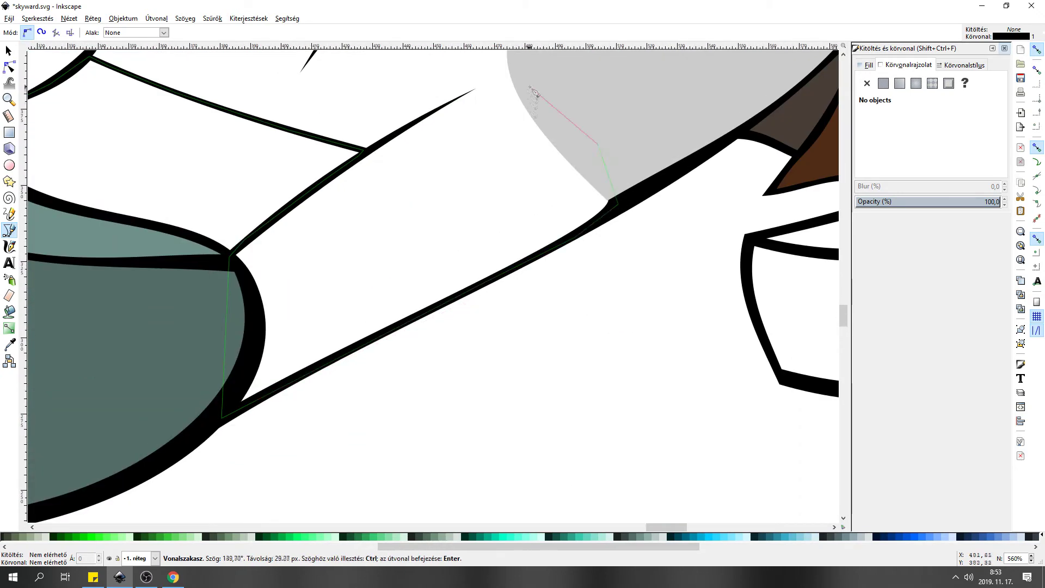
{"action": "scroll", "coordinate": [536, 92], "scroll_direction": "up", "scroll_amount": 5}
{"action": "scroll", "coordinate": [408, 204], "scroll_direction": "up", "scroll_amount": 1}
{"action": "scroll", "coordinate": [409, 204], "scroll_direction": "up", "scroll_amount": 1}
{"action": "scroll", "coordinate": [496, 217], "scroll_direction": "left", "scroll_amount": 4}
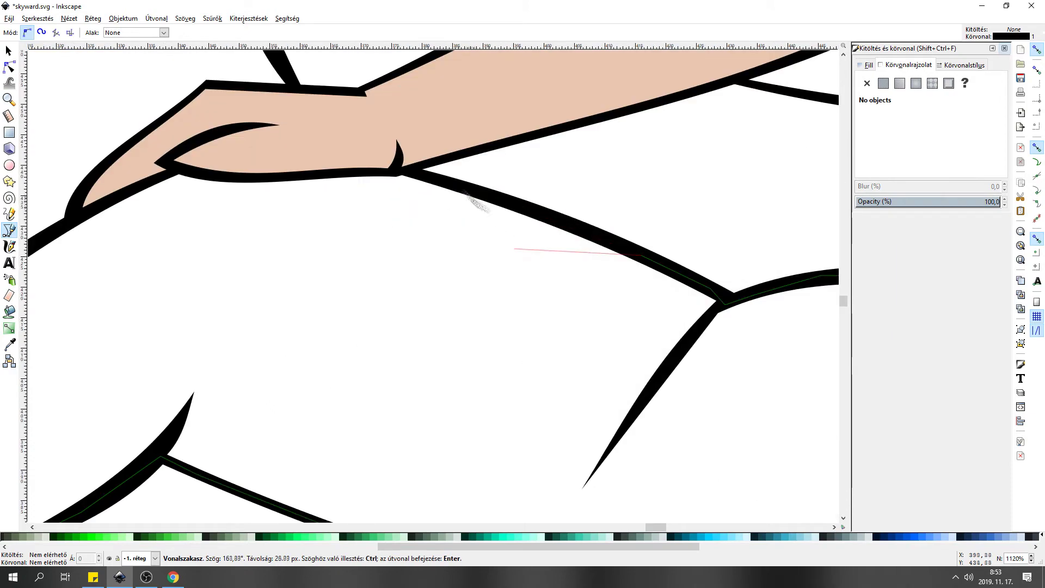
{"action": "scroll", "coordinate": [526, 136], "scroll_direction": "left", "scroll_amount": 8}
{"action": "scroll", "coordinate": [526, 136], "scroll_direction": "down", "scroll_amount": 2}
{"action": "scroll", "coordinate": [304, 283], "scroll_direction": "down", "scroll_amount": 2}
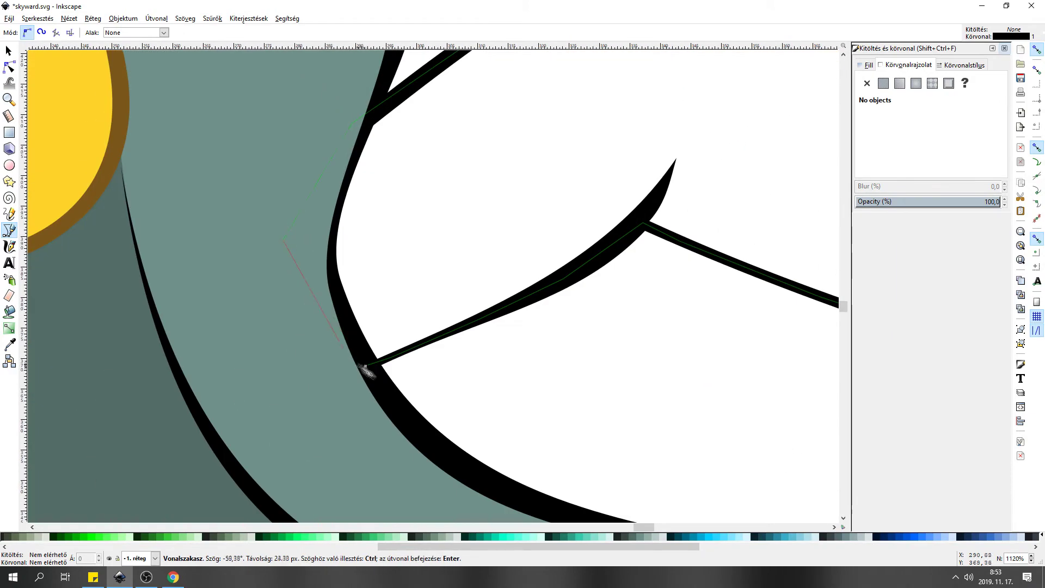
{"action": "key", "text": "Return"}
{"action": "scroll", "coordinate": [572, 373], "scroll_direction": "down", "scroll_amount": 2}
{"action": "scroll", "coordinate": [577, 366], "scroll_direction": "right", "scroll_amount": 3}
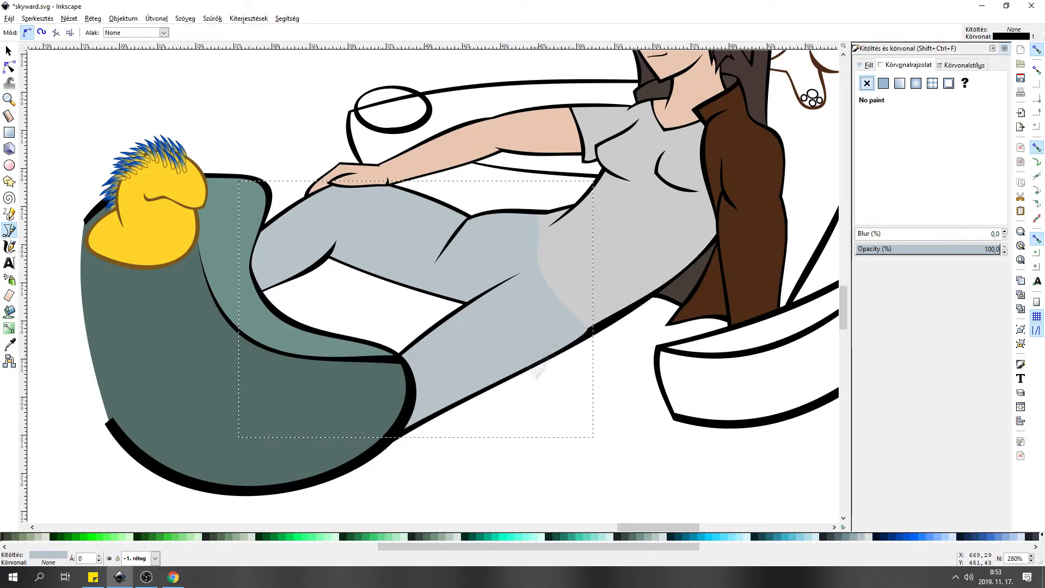
{"action": "scroll", "coordinate": [496, 399], "scroll_direction": "right", "scroll_amount": 1}
{"action": "scroll", "coordinate": [496, 399], "scroll_direction": "up", "scroll_amount": 1}
{"action": "scroll", "coordinate": [304, 141], "scroll_direction": "up", "scroll_amount": 5}
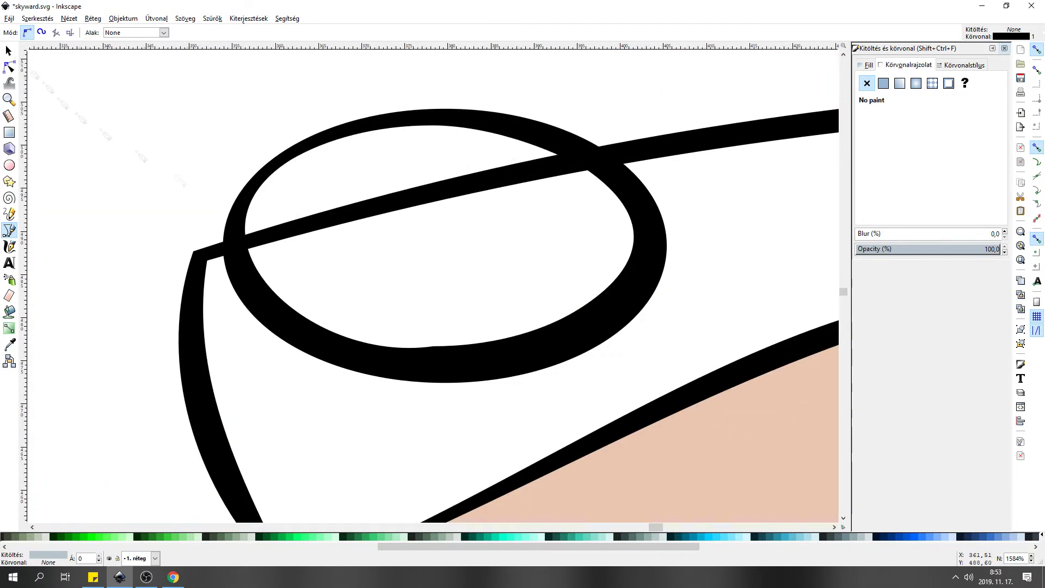
Trace a closed fill path inside the headrest ellipse for its dark grey fill.
{"action": "key", "text": "n"}
{"action": "left_click", "coordinate": [434, 347]}
{"action": "left_click", "coordinate": [9, 231]}
{"action": "left_click", "coordinate": [251, 286]}
{"action": "left_click", "coordinate": [302, 328]}
{"action": "left_click", "coordinate": [355, 355]}
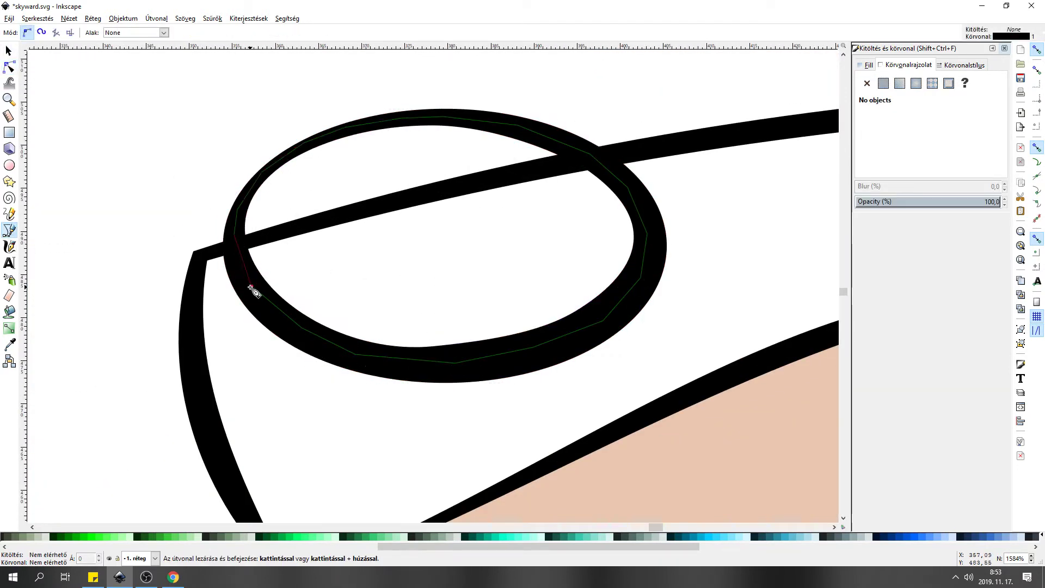
{"action": "left_click", "coordinate": [251, 287]}
{"action": "scroll", "coordinate": [492, 325], "scroll_direction": "down", "scroll_amount": 3, "text": "ctrl"}
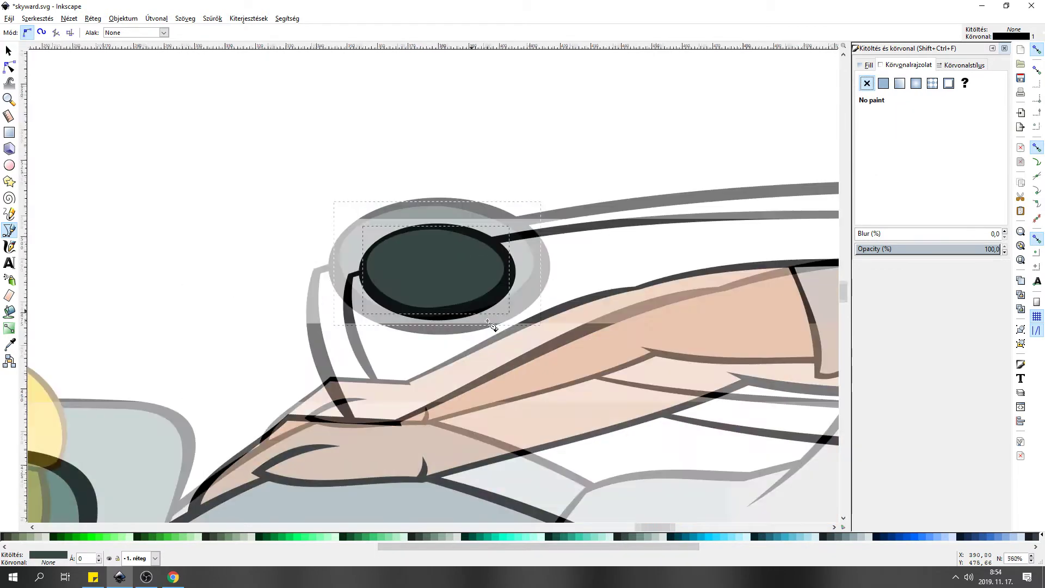
{"action": "scroll", "coordinate": [734, 345], "scroll_direction": "up", "scroll_amount": 1, "text": "ctrl"}
Trace the armrest, fill it with the chair's teal using the Dropper, and remove its outline.
{"action": "left_click", "coordinate": [773, 332]}
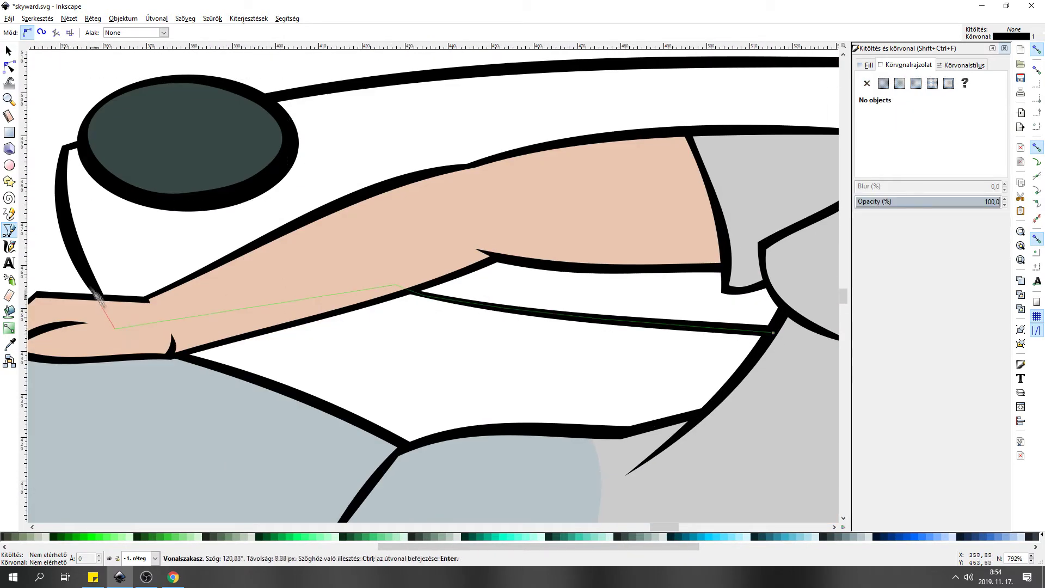
{"action": "scroll", "coordinate": [409, 111], "scroll_direction": "up", "scroll_amount": 5}
{"action": "scroll", "coordinate": [410, 111], "scroll_direction": "right", "scroll_amount": 8}
{"action": "left_click", "coordinate": [259, 216]}
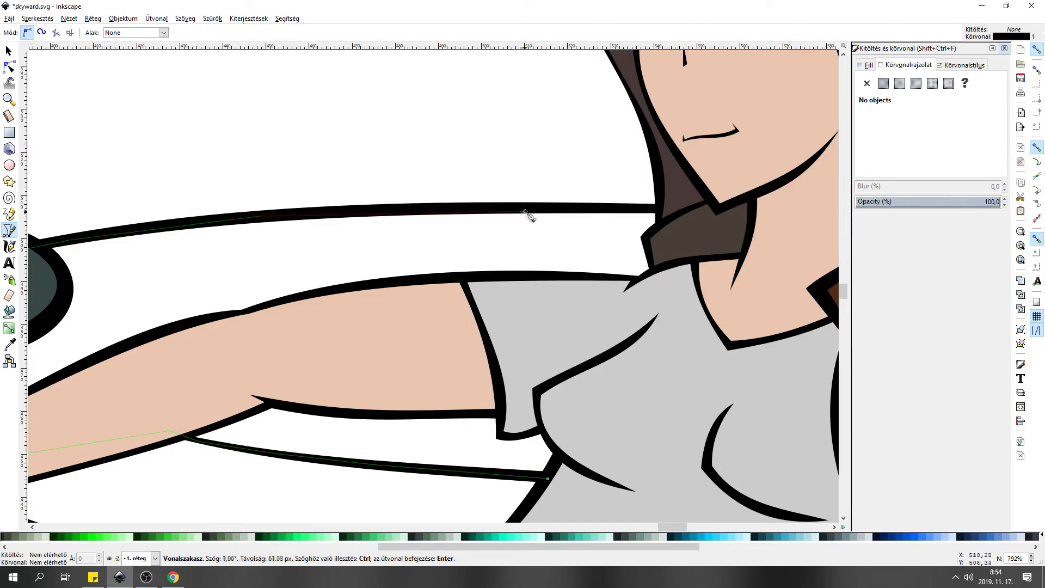
{"action": "key", "text": "Return"}
{"action": "key", "text": "minus"}
{"action": "key", "text": "minus"}
{"action": "key", "text": "minus"}
{"action": "key", "text": "d"}
{"action": "left_click", "coordinate": [109, 348]}
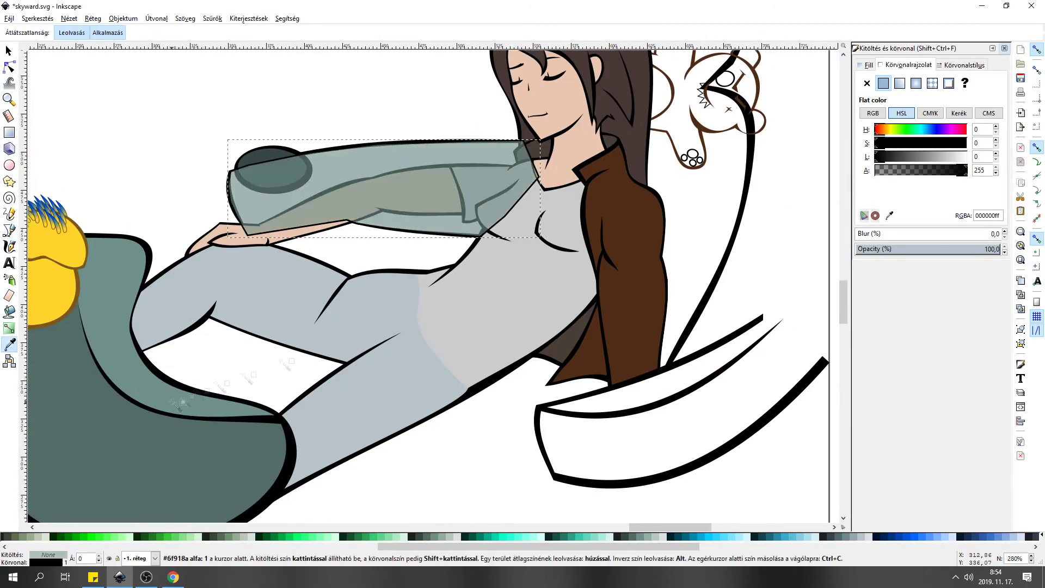
{"action": "left_click", "coordinate": [867, 84]}
Trace the footrest's top strip, fill it with the chair teal, and remove its outline.
{"action": "left_click", "coordinate": [9, 230]}
{"action": "key", "text": "plus"}
{"action": "key", "text": "plus"}
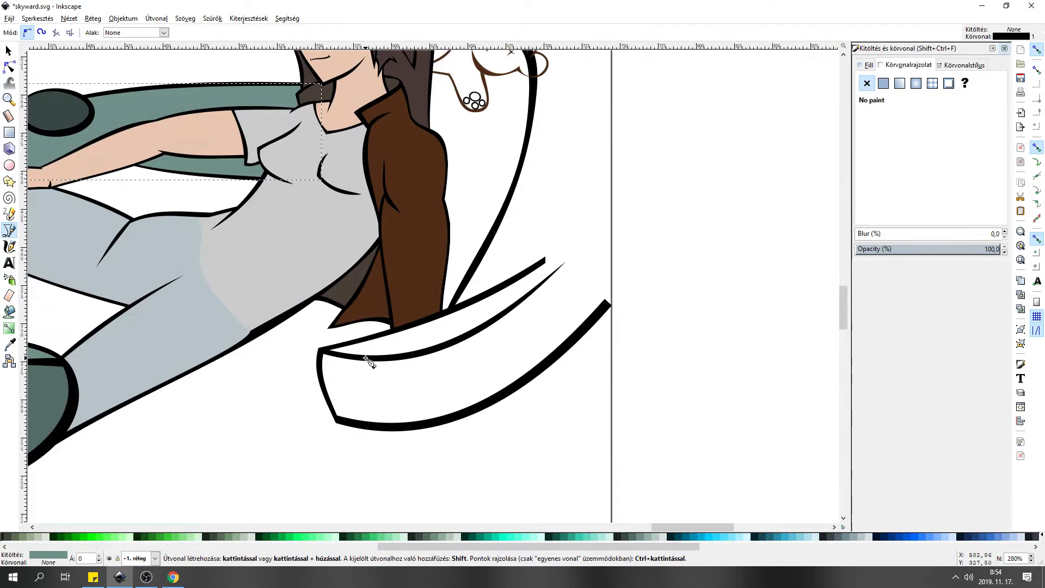
{"action": "left_click", "coordinate": [286, 342]}
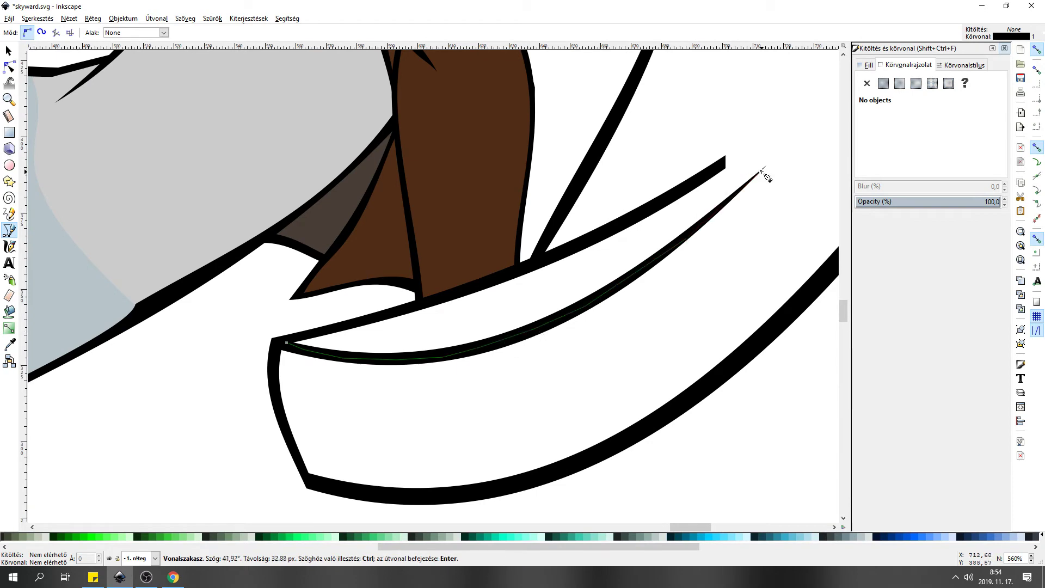
{"action": "key", "text": "Return"}
{"action": "key", "text": "minus"}
{"action": "key", "text": "minus"}
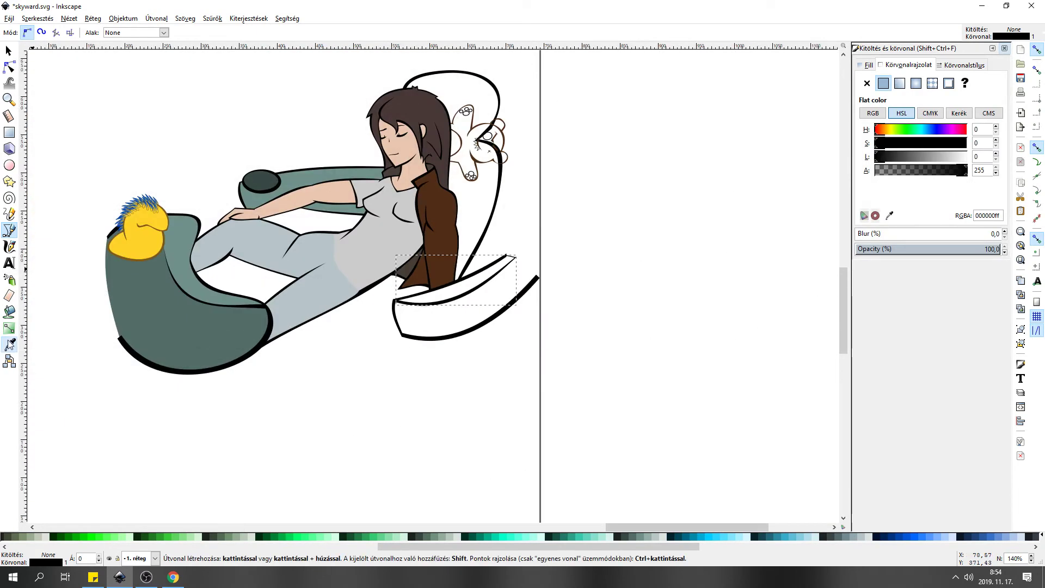
{"action": "key", "text": "d"}
{"action": "left_click", "coordinate": [327, 177]}
{"action": "left_click", "coordinate": [866, 83]}
Trace the footrest's main body, fill it with the darker chair teal, and remove its outline.
{"action": "key", "text": "b"}
{"action": "key", "text": "plus"}
{"action": "key", "text": "plus"}
{"action": "key", "text": "plus"}
{"action": "key", "text": "plus"}
{"action": "left_click", "coordinate": [273, 271]}
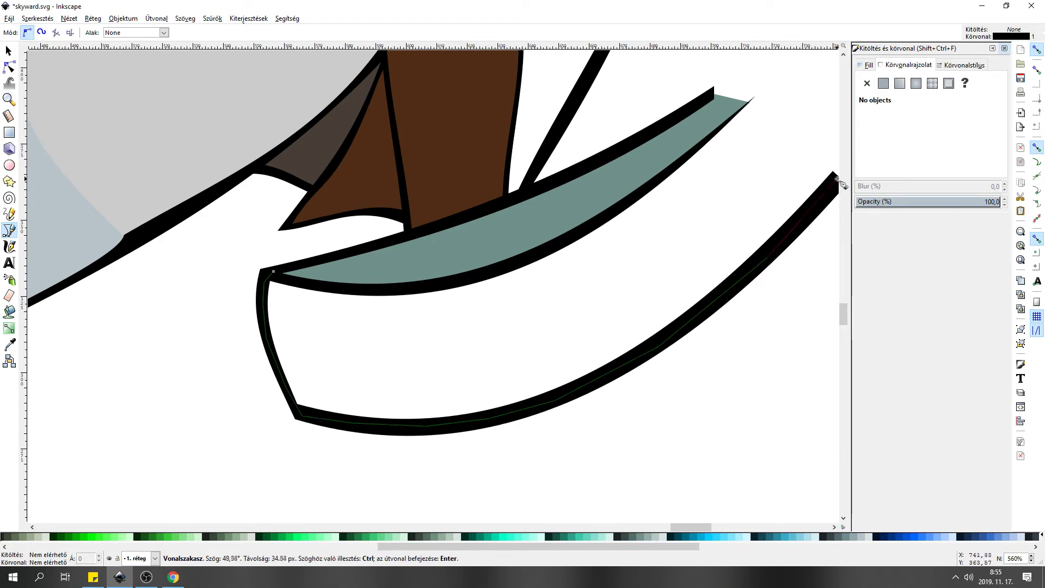
{"action": "left_click", "coordinate": [276, 272]}
{"action": "key", "text": "minus"}
{"action": "key", "text": "minus"}
{"action": "key", "text": "minus"}
{"action": "key", "text": "d"}
{"action": "left_click", "coordinate": [109, 463]}
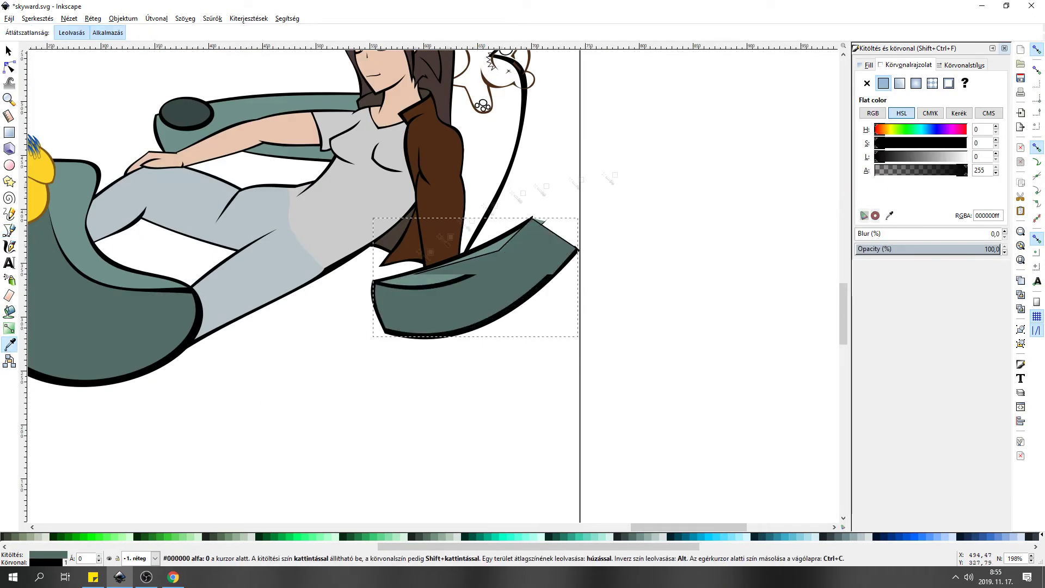
{"action": "left_click", "coordinate": [866, 83]}
{"action": "key", "text": "b"}
{"action": "key", "text": "plus"}
{"action": "key", "text": "plus"}
Trace the chair back, fill it grey, bend its top and right edges, and send it to the bottom.
{"action": "scroll", "coordinate": [505, 183], "scroll_direction": "up", "scroll_amount": 5}
{"action": "left_click", "coordinate": [566, 233]}
{"action": "scroll", "coordinate": [556, 102], "scroll_direction": "up", "scroll_amount": 6}
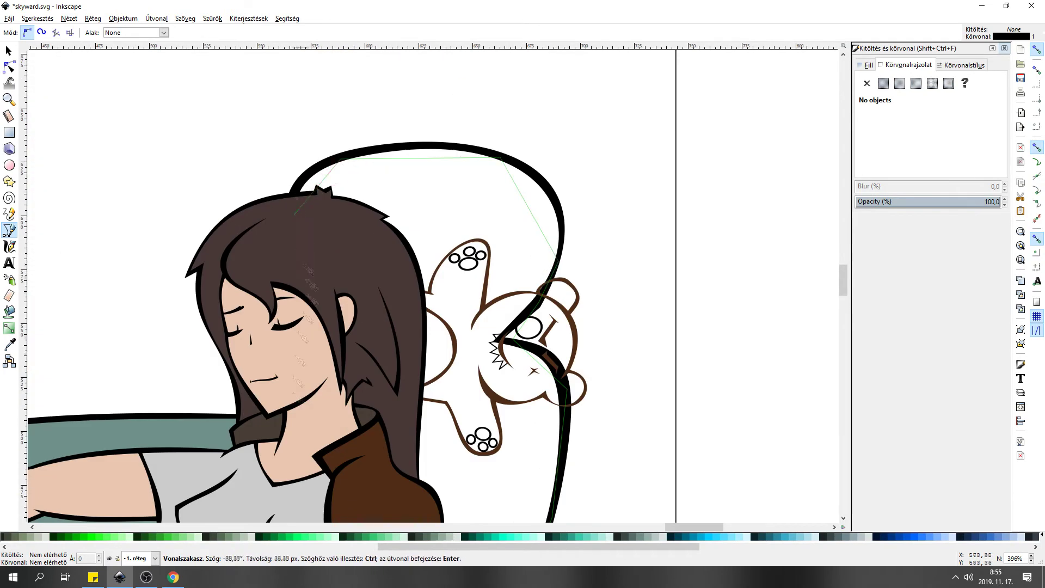
{"action": "scroll", "coordinate": [298, 219], "scroll_direction": "down", "scroll_amount": 10}
{"action": "left_click", "coordinate": [333, 362]}
{"action": "left_click", "coordinate": [505, 466]}
{"action": "key", "text": "n"}
{"action": "left_click", "coordinate": [29, 538]}
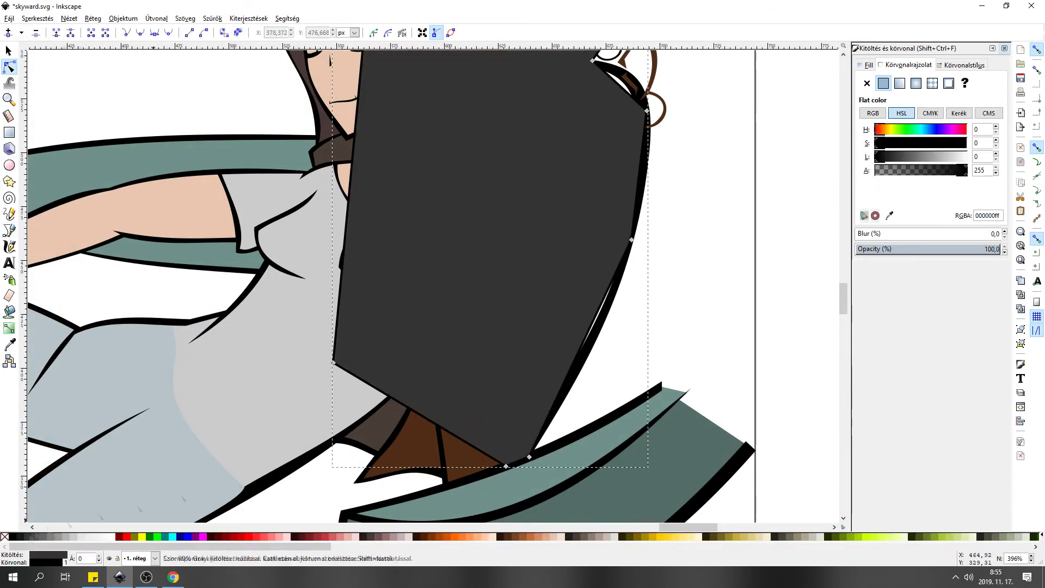
{"action": "scroll", "coordinate": [566, 180], "scroll_direction": "up", "scroll_amount": 10}
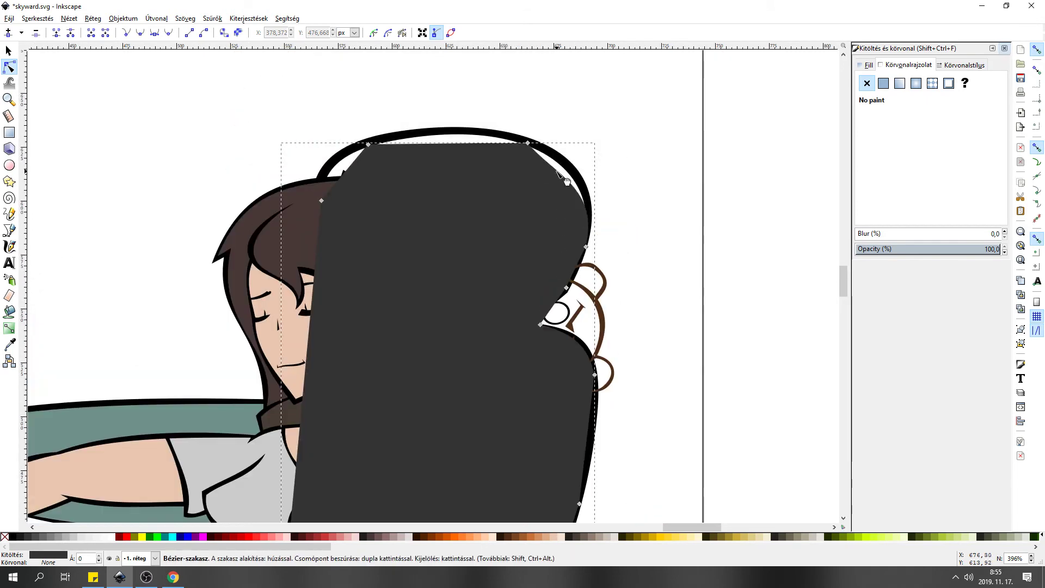
{"action": "left_click_drag", "start_coordinate": [558, 171], "coordinate": [578, 173]}
{"action": "left_click_drag", "start_coordinate": [449, 143], "coordinate": [450, 134]}
{"action": "key", "text": "End"}
Trace the teddy bear's ear as a closed path for its peach fill.
{"action": "scroll", "coordinate": [641, 238], "scroll_direction": "up", "scroll_amount": 3, "text": "ctrl"}
{"action": "key", "text": "b"}
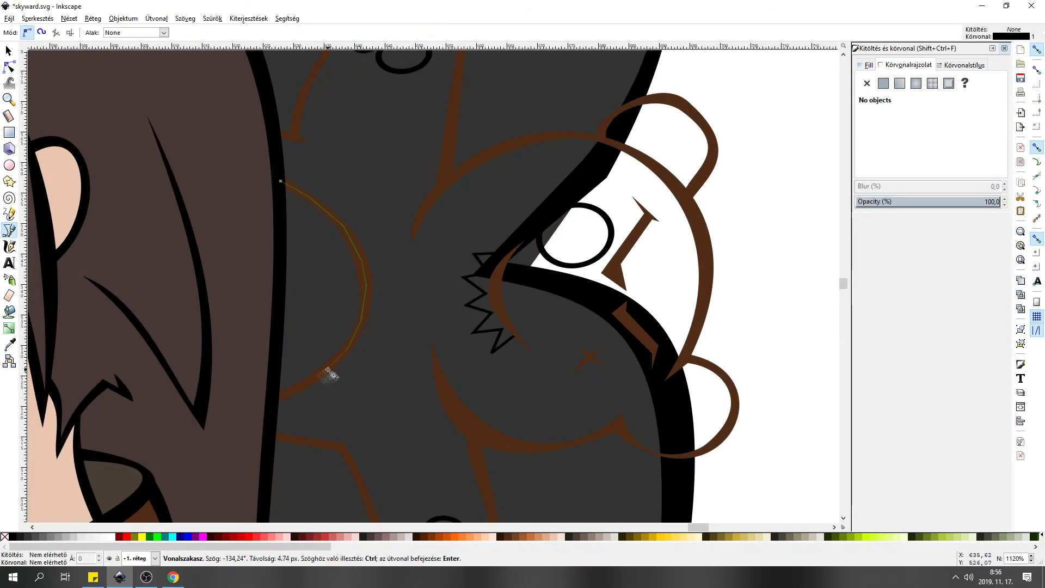
{"action": "left_click", "coordinate": [282, 184]}
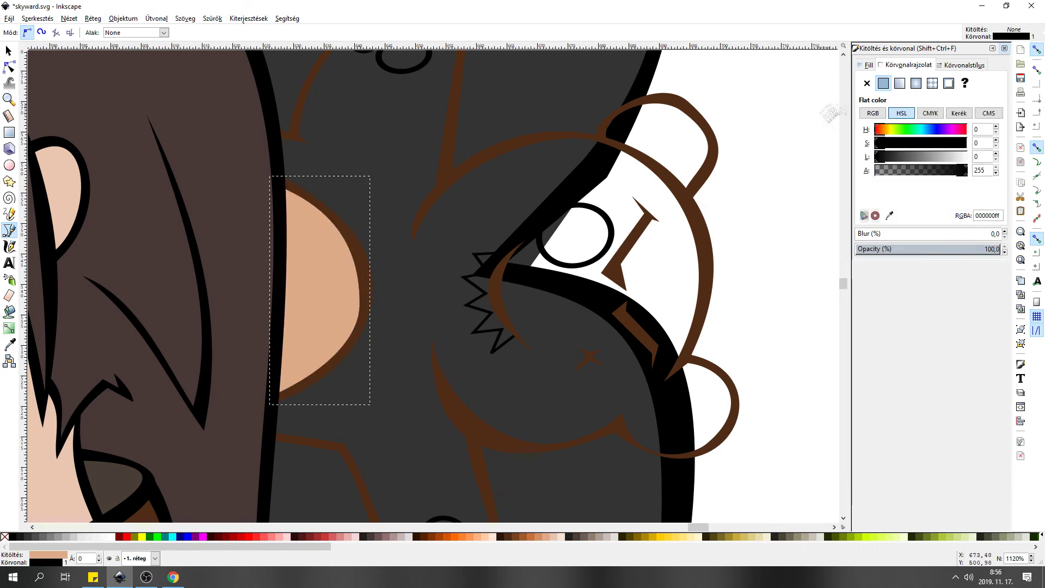
{"action": "scroll", "coordinate": [311, 282], "scroll_direction": "down", "scroll_amount": 5}
{"action": "left_click", "coordinate": [289, 288]}
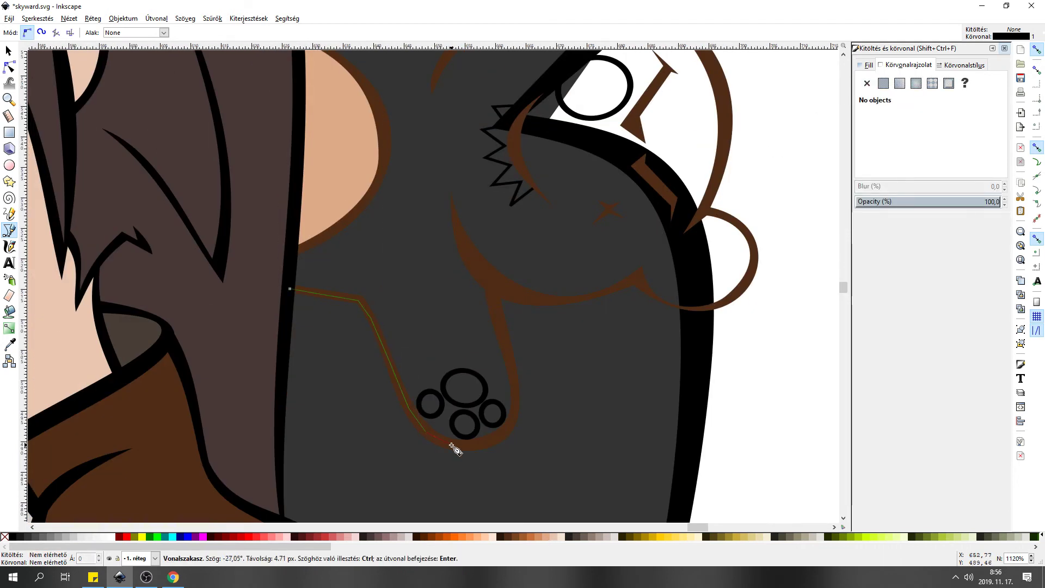
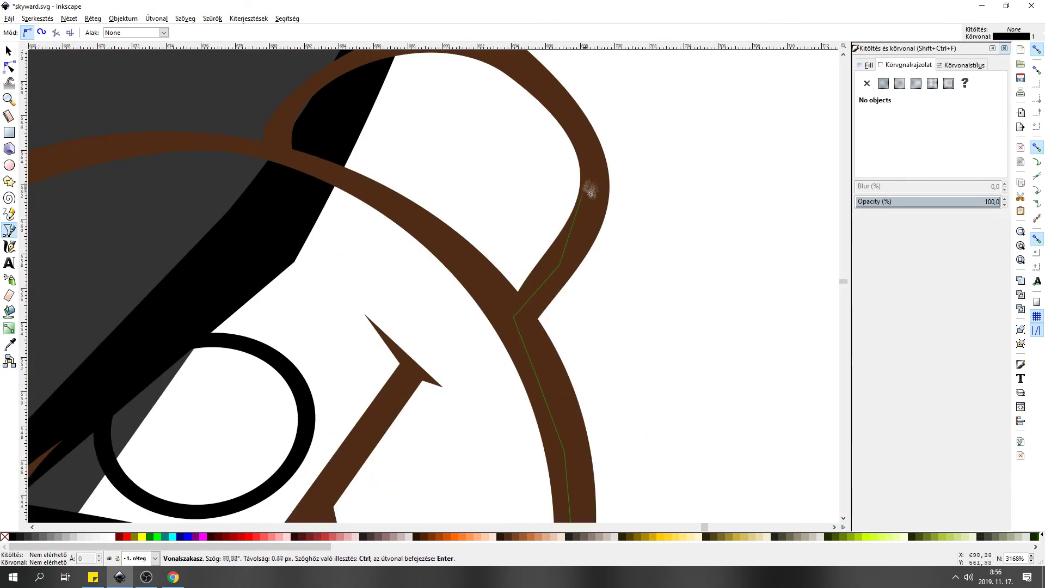
Place Bezier nodes along the upper part of the teddy bear's outline.
{"action": "left_click", "coordinate": [591, 151]}
{"action": "left_click", "coordinate": [531, 80]}
{"action": "scroll", "coordinate": [612, 282], "scroll_direction": "up", "scroll_amount": 3}
{"action": "scroll", "coordinate": [613, 282], "scroll_direction": "left", "scroll_amount": 3}
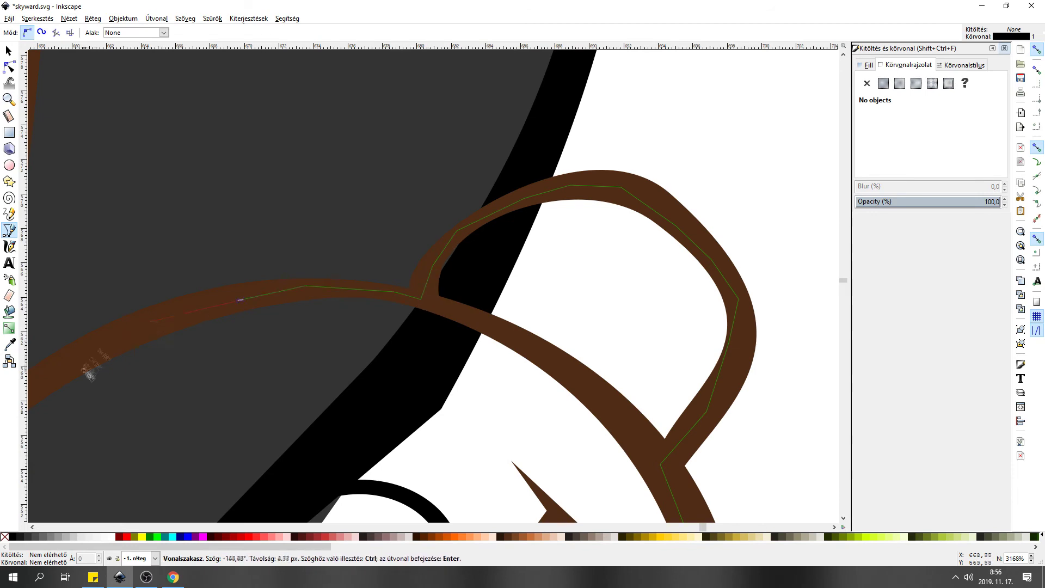
{"action": "scroll", "coordinate": [479, 217], "scroll_direction": "left", "scroll_amount": 5}
{"action": "scroll", "coordinate": [446, 250], "scroll_direction": "up", "scroll_amount": 5}
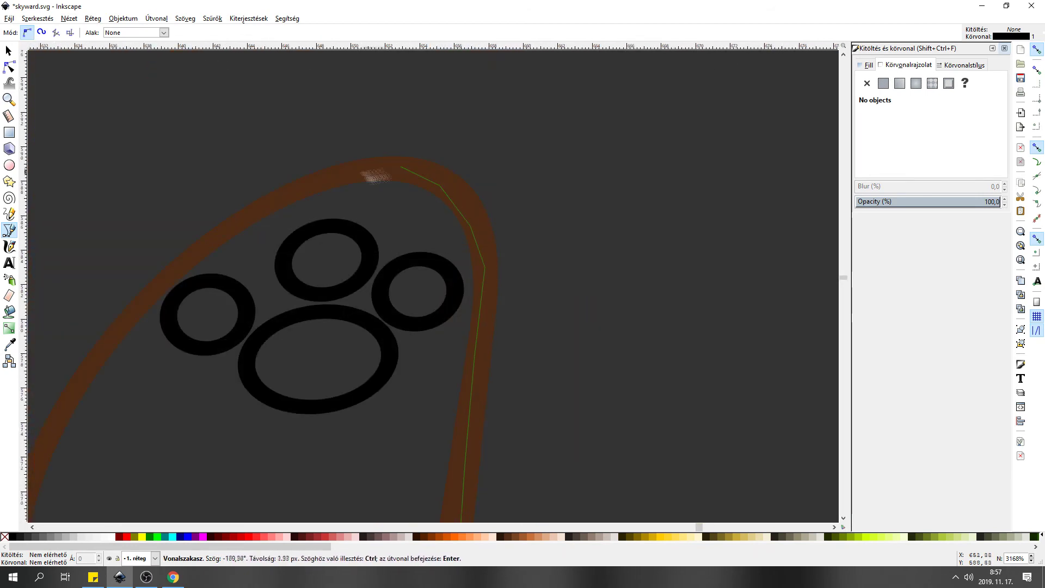
Trace the bear outline down the arc, close it at the start node, and fill it orange.
{"action": "left_click", "coordinate": [113, 330]}
{"action": "scroll", "coordinate": [401, 186], "scroll_direction": "down", "scroll_amount": 5}
{"action": "scroll", "coordinate": [401, 186], "scroll_direction": "left", "scroll_amount": 7}
{"action": "scroll", "coordinate": [343, 283], "scroll_direction": "down", "scroll_amount": 6}
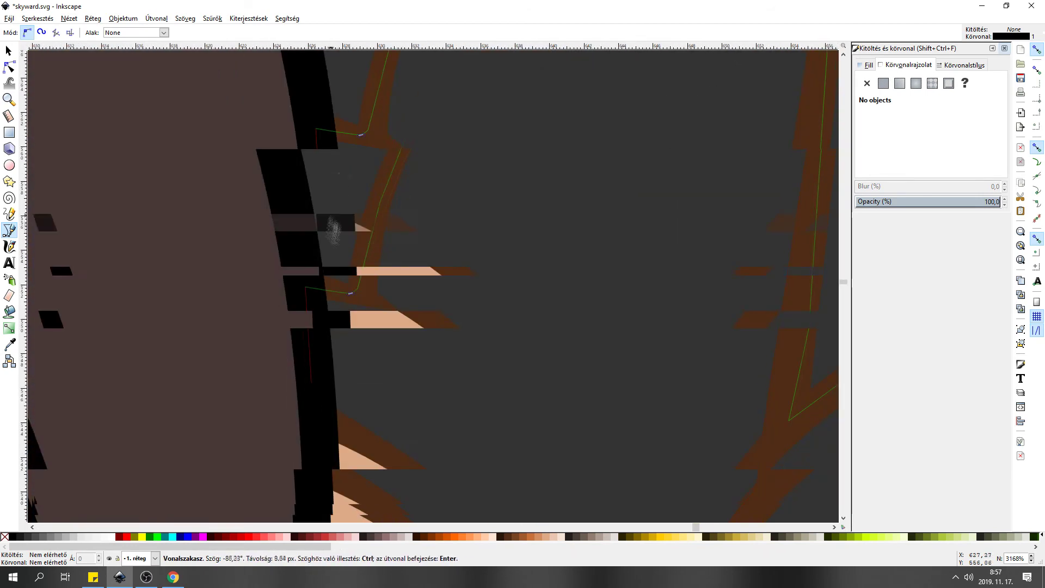
{"action": "scroll", "coordinate": [338, 245], "scroll_direction": "down", "scroll_amount": 6}
{"action": "scroll", "coordinate": [350, 315], "scroll_direction": "down", "scroll_amount": 4}
{"action": "scroll", "coordinate": [359, 321], "scroll_direction": "left", "scroll_amount": 2}
{"action": "left_click", "coordinate": [369, 330]}
{"action": "left_click", "coordinate": [534, 538]}
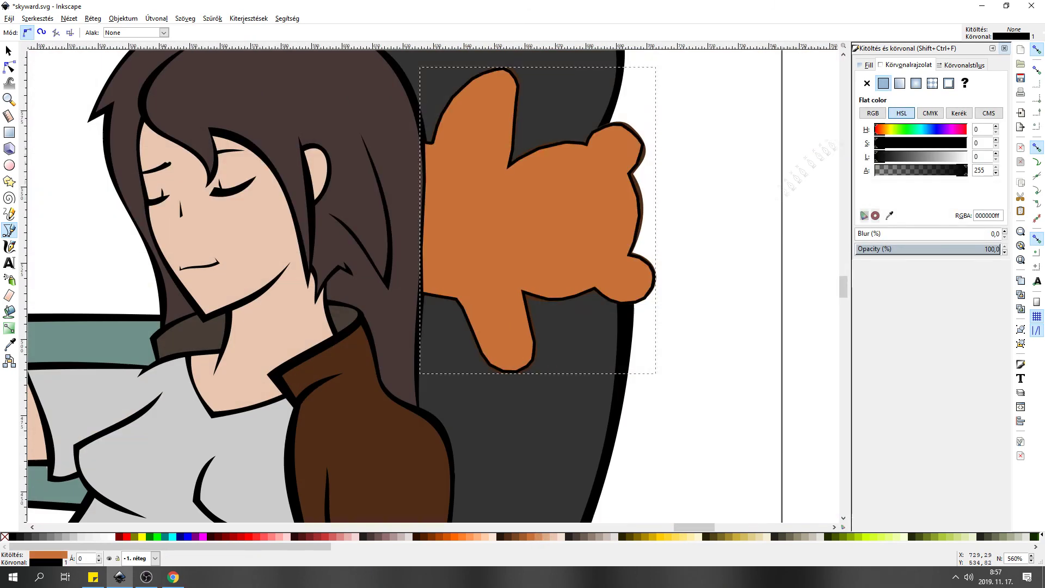
Move the black hair line behind the bear shape.
{"action": "key", "text": "n"}
{"action": "scroll", "coordinate": [735, 185], "scroll_direction": "down", "scroll_amount": 4}
{"action": "left_click", "coordinate": [391, 285]}
{"action": "key", "text": "Page_Up"}
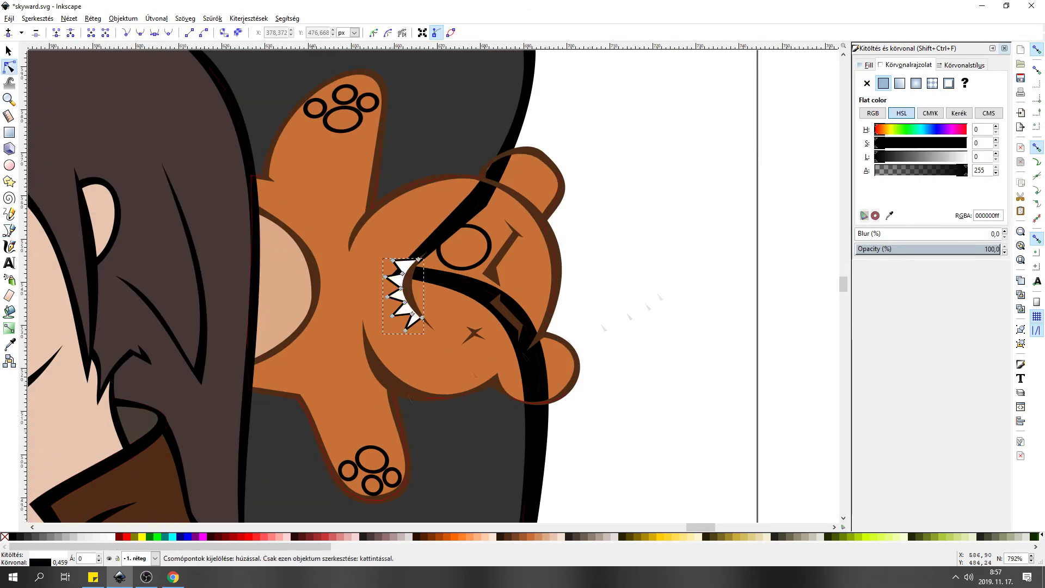
{"action": "key", "text": "Page_Up"}
{"action": "left_click", "coordinate": [630, 205]}
{"action": "scroll", "coordinate": [475, 270], "scroll_direction": "up", "scroll_amount": 4}
{"action": "scroll", "coordinate": [468, 218], "scroll_direction": "up", "scroll_amount": 1}
Draw a small unfilled ellipse in the bear's eye with a 0.4 outline width.
{"action": "key", "text": "e"}
{"action": "left_click_drag", "start_coordinate": [404, 133], "coordinate": [458, 184]}
{"action": "left_click", "coordinate": [878, 65]}
{"action": "left_click", "coordinate": [966, 64]}
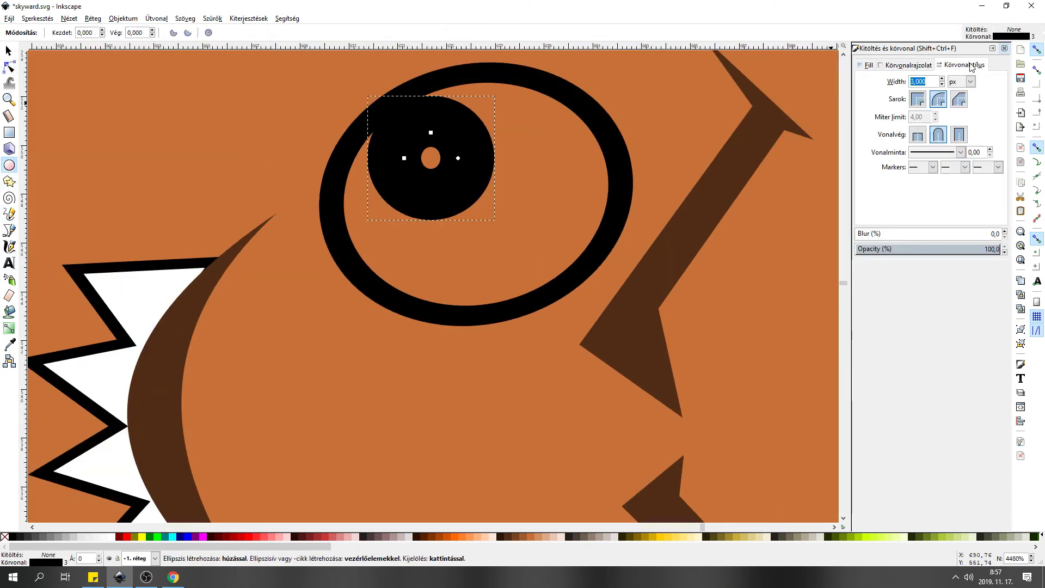
{"action": "type", "text": "0,4"}
{"action": "key", "text": "Return"}
{"action": "key", "text": "s"}
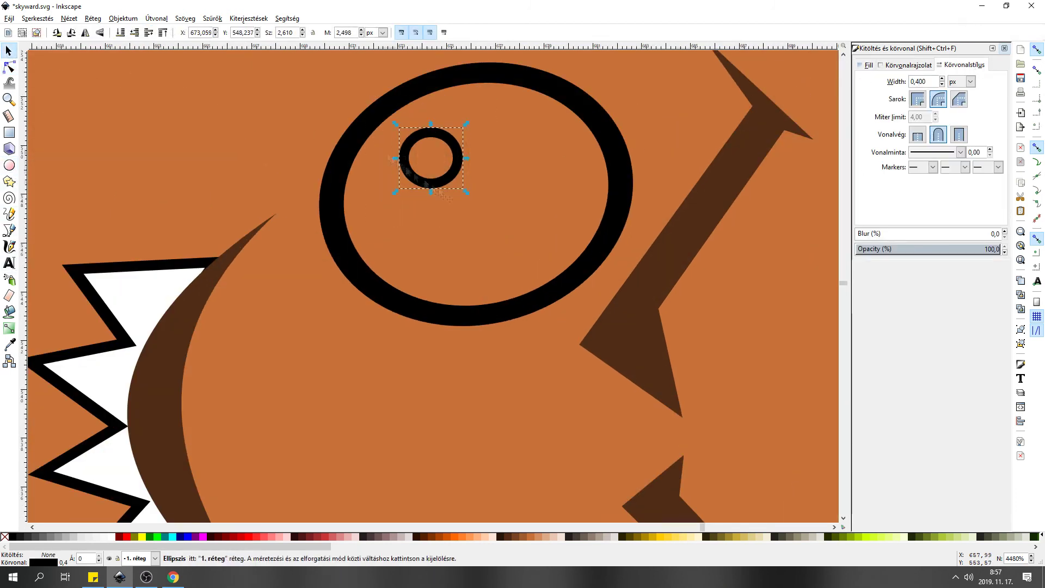
Duplicate the ring into four button holes, two above and two below.
{"action": "right_click", "coordinate": [442, 164]}
{"action": "left_click", "coordinate": [451, 240]}
{"action": "left_click_drag", "start_coordinate": [435, 166], "coordinate": [533, 151]}
{"action": "right_click", "coordinate": [431, 166]}
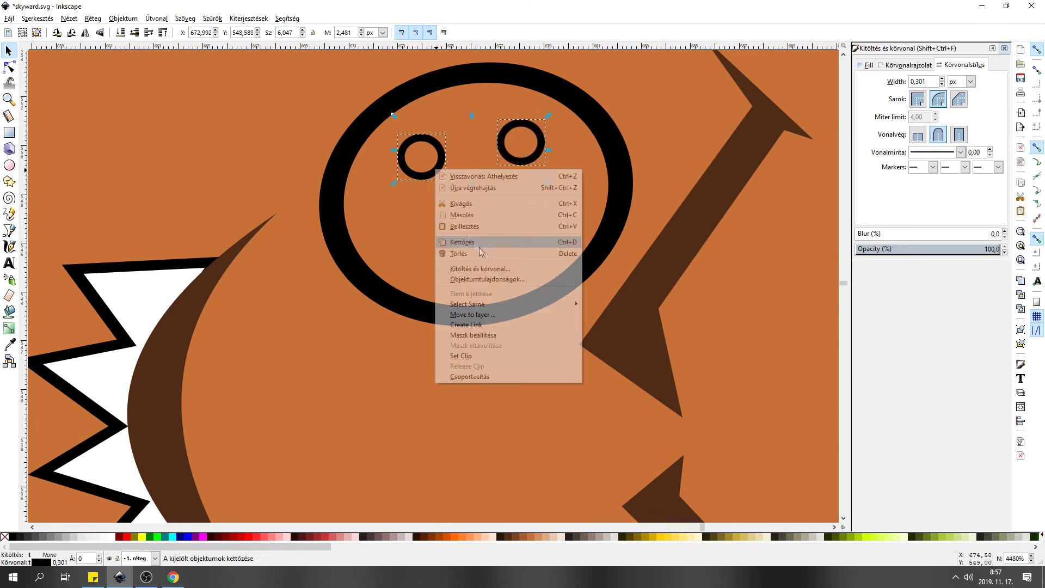
{"action": "left_click", "coordinate": [455, 240]}
{"action": "left_click_drag", "start_coordinate": [382, 182], "coordinate": [390, 271]}
Fill the eye's outer button ellipse grey.
{"action": "key", "text": "Escape"}
{"action": "key", "text": "n"}
{"action": "left_click", "coordinate": [335, 245]}
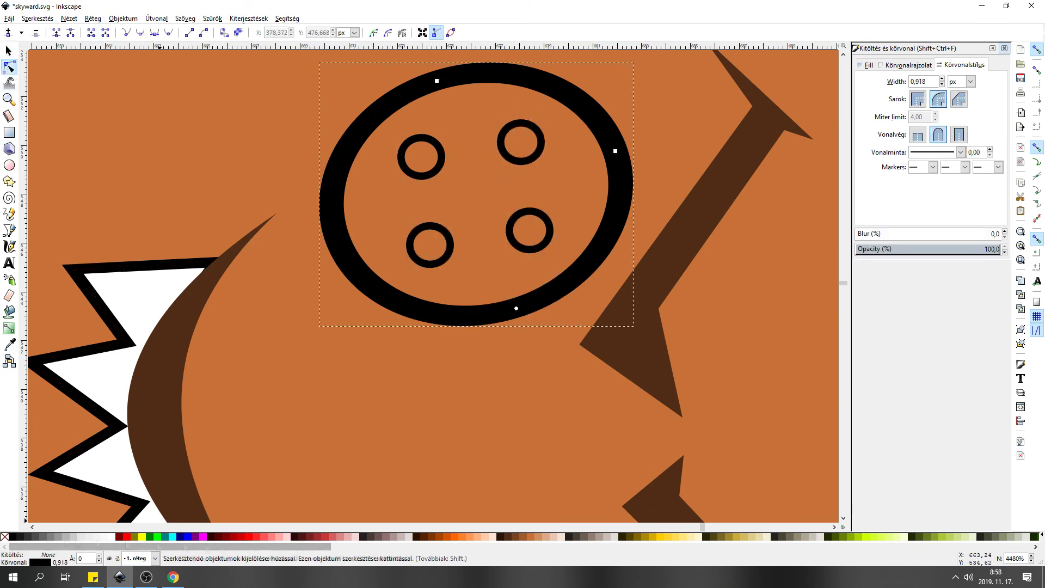
{"action": "left_click", "coordinate": [22, 538]}
Draw a stitch line between opposite holes and mirror a duplicate into a black X.
{"action": "key", "text": "b"}
{"action": "left_click", "coordinate": [430, 162]}
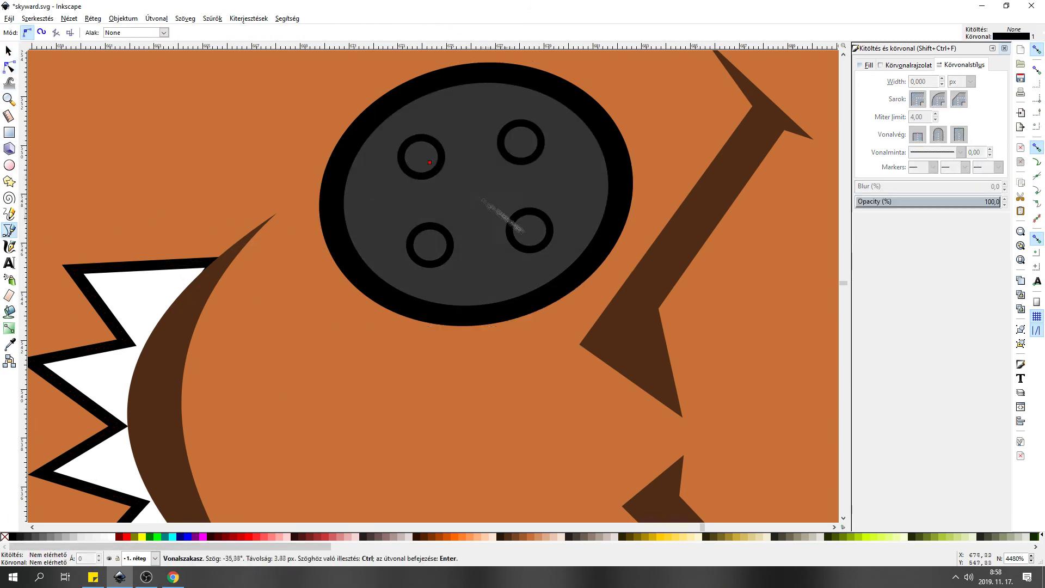
{"action": "double_click", "coordinate": [523, 227]}
{"action": "key", "text": "s"}
{"action": "right_click", "coordinate": [474, 185]}
{"action": "left_click", "coordinate": [479, 254]}
{"action": "key", "text": "h"}
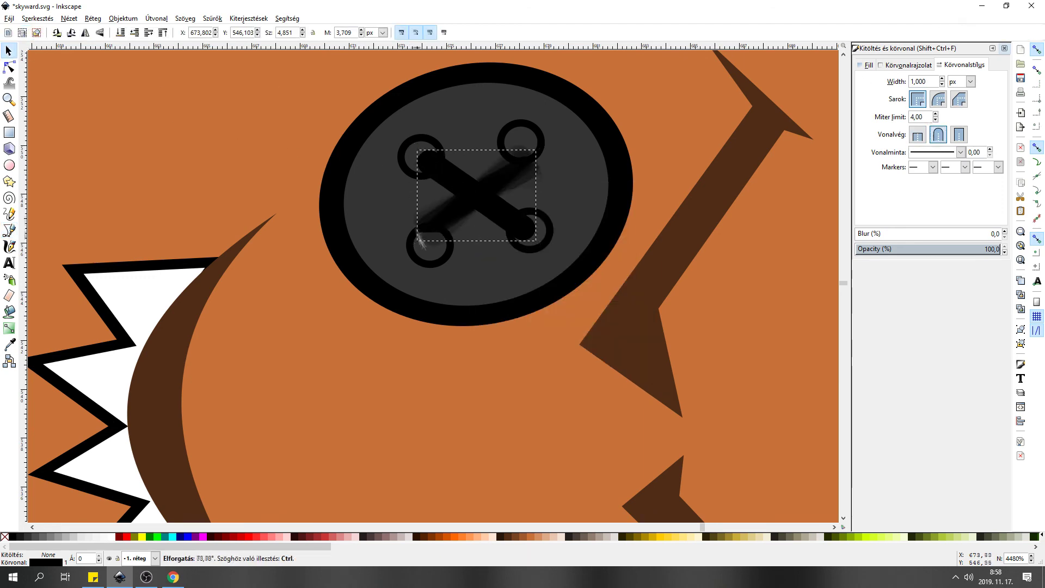
Select a ring of the upper paw pads with the node tool.
{"action": "scroll", "coordinate": [303, 331], "scroll_direction": "down", "scroll_amount": 4}
{"action": "key", "text": "n"}
{"action": "left_click", "coordinate": [374, 108]}
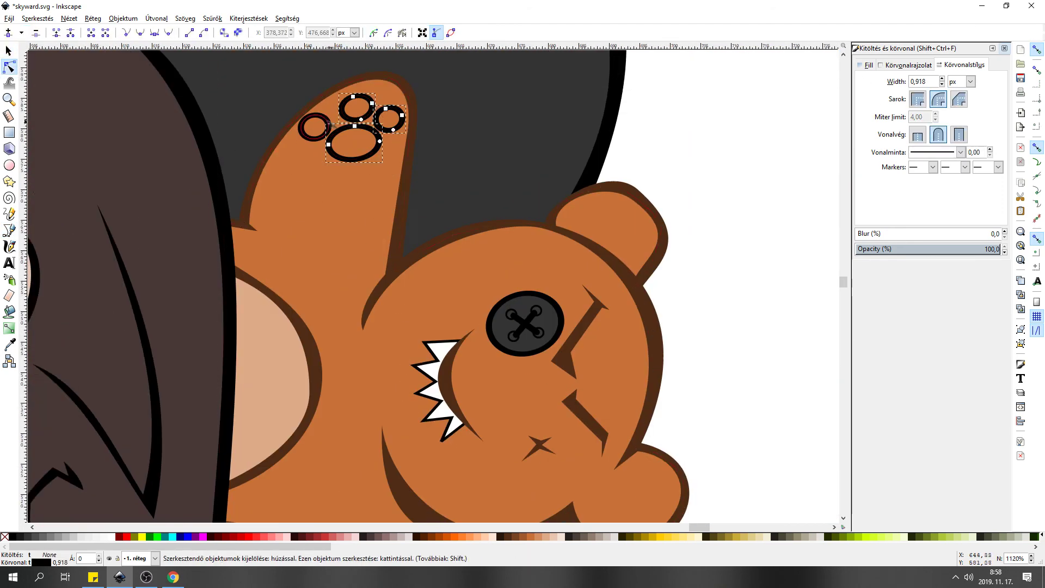
Set the selected paw pads' colour to a brown shade.
{"action": "scroll", "coordinate": [404, 346], "scroll_direction": "up", "scroll_amount": 5}
{"action": "left_click", "coordinate": [908, 65]}
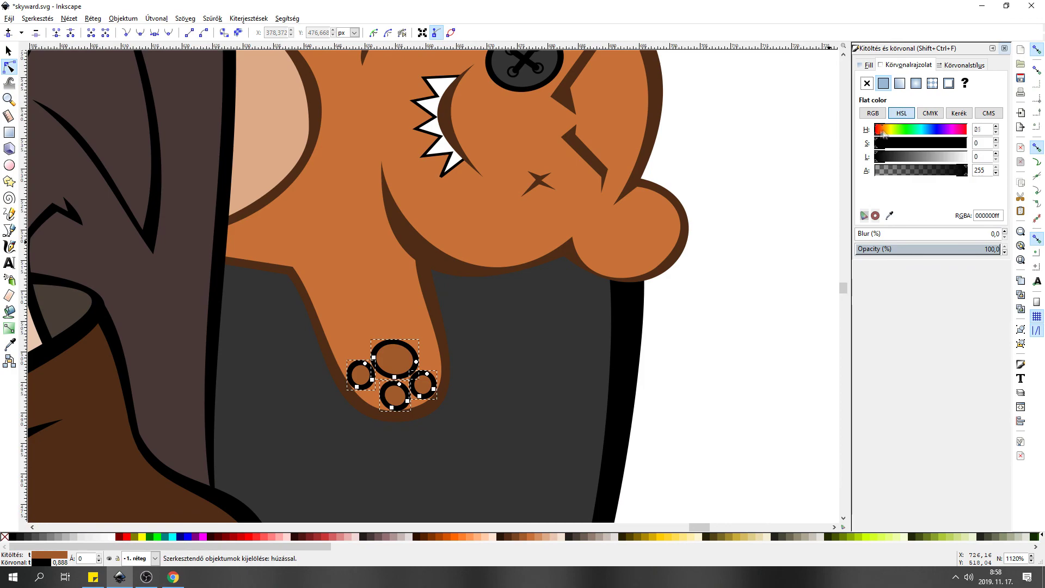
{"action": "left_click_drag", "start_coordinate": [877, 156], "coordinate": [901, 159]}
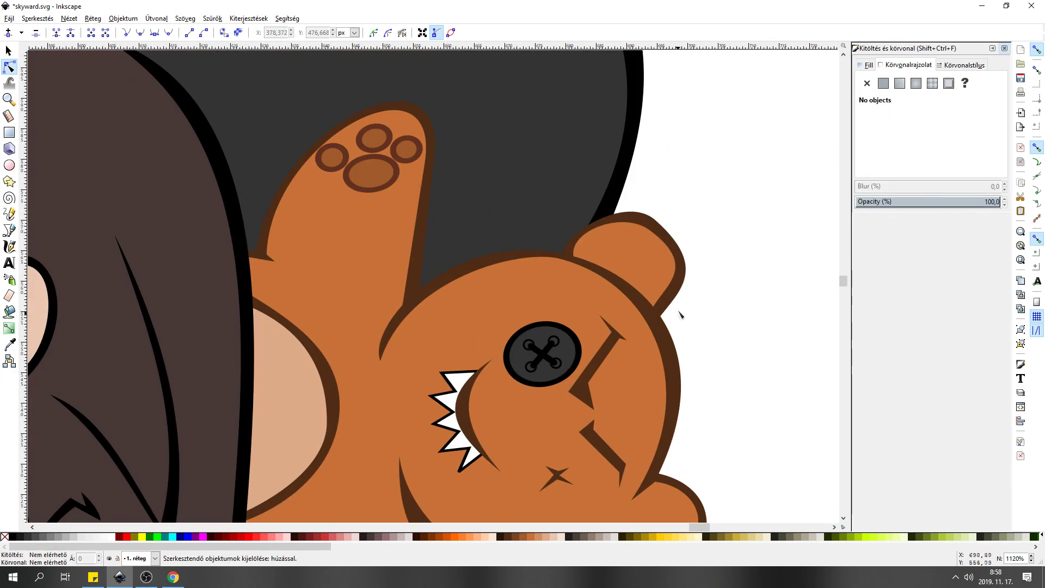